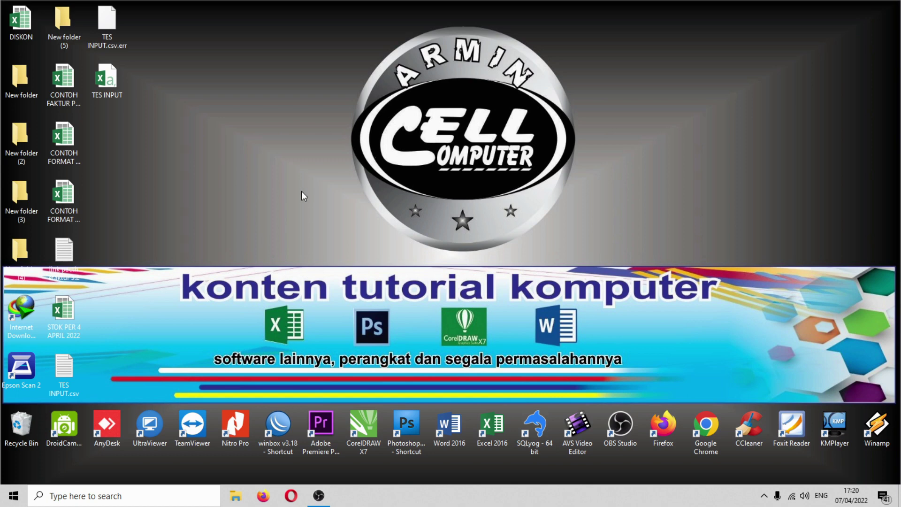
- Open the CONTOH FAKTUR PAJAK workbook and show its DATA PENJUALAN sheet
{"action": "double_click", "coordinate": [75, 96]}
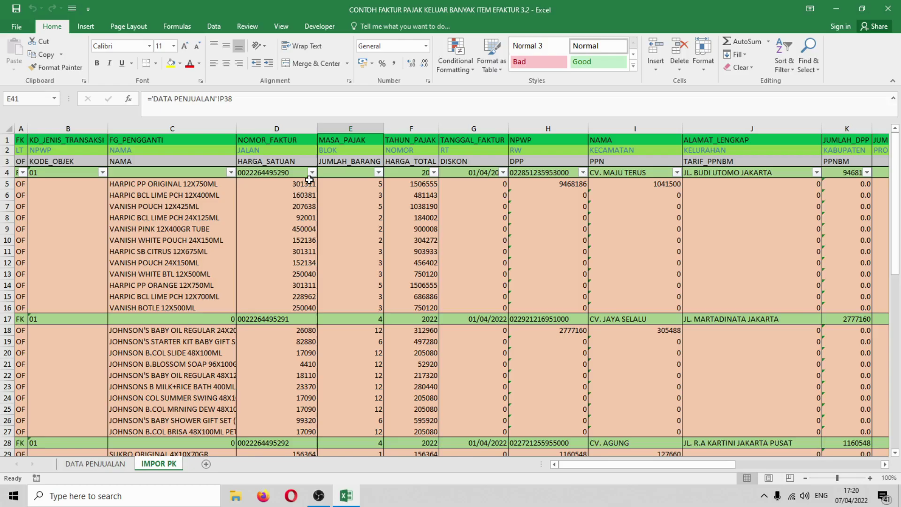
{"action": "left_click", "coordinate": [91, 464]}
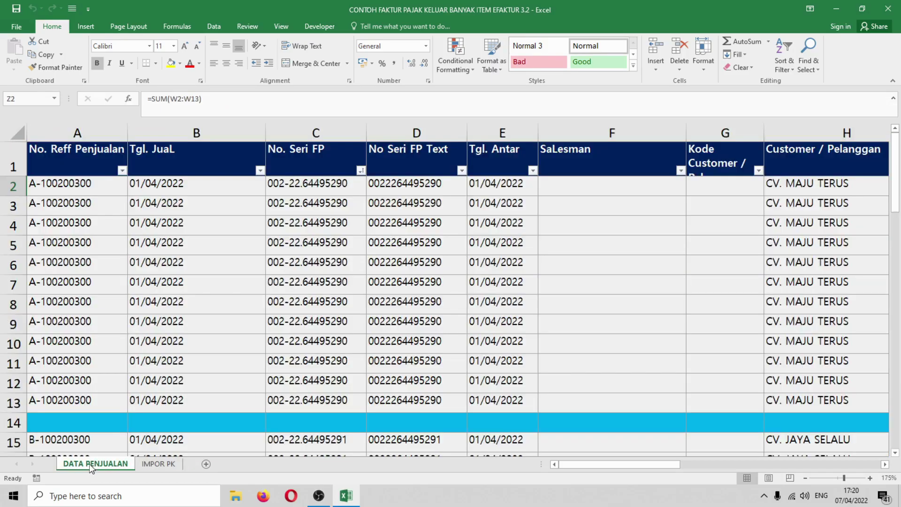
{"action": "left_click", "coordinate": [231, 281]}
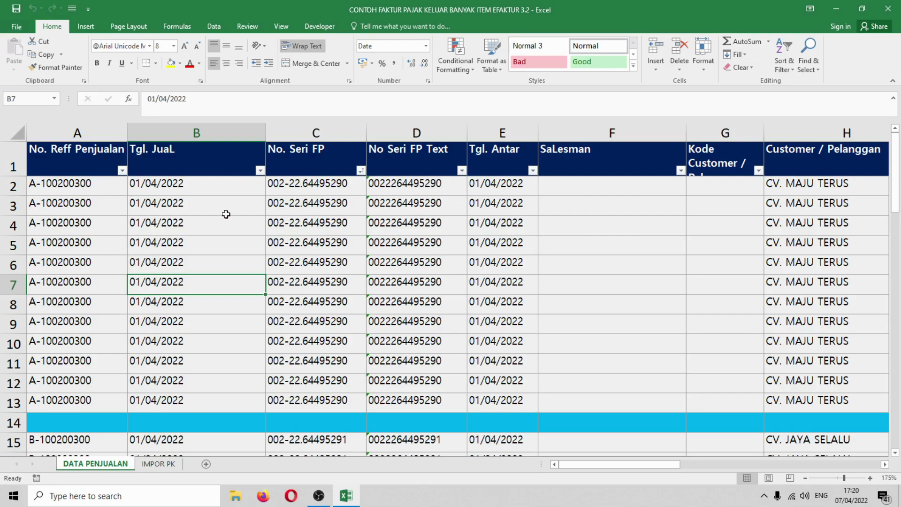
- Review the No. Seri FP serial numbers and the item names in O2:O13
{"action": "left_click_drag", "start_coordinate": [333, 187], "coordinate": [336, 401]}
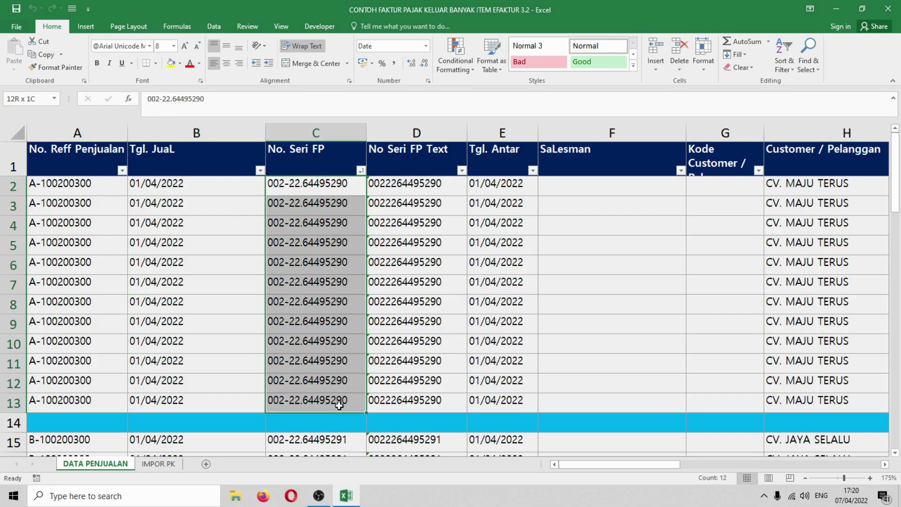
{"action": "left_click", "coordinate": [577, 465]}
{"action": "left_click_drag", "start_coordinate": [576, 465], "coordinate": [714, 465]}
{"action": "left_click_drag", "start_coordinate": [413, 183], "coordinate": [438, 399]}
{"action": "left_click", "coordinate": [440, 378]}
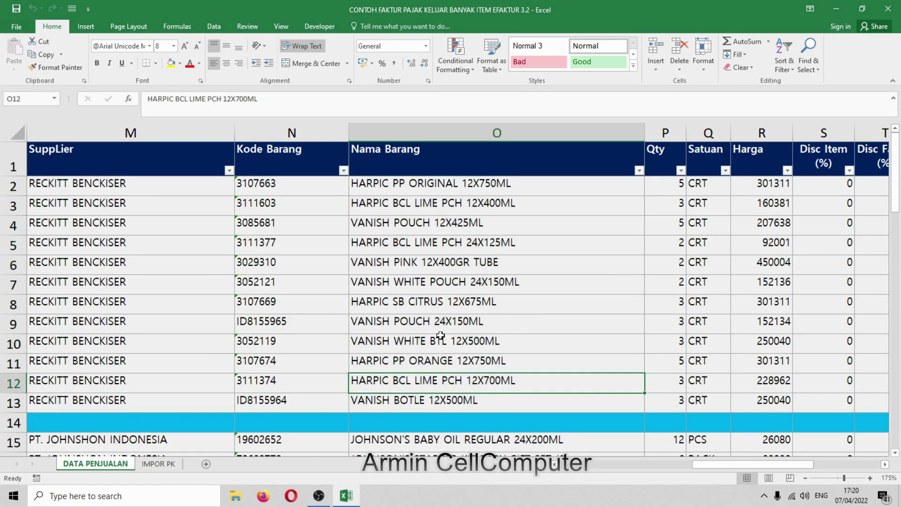
{"action": "left_click_drag", "start_coordinate": [431, 173], "coordinate": [432, 231]}
{"action": "left_click", "coordinate": [440, 182]}
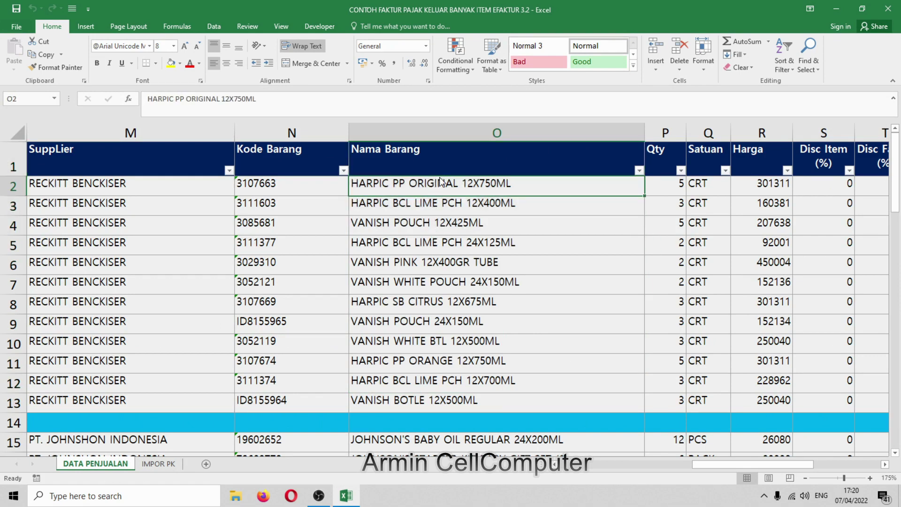
{"action": "left_click_drag", "start_coordinate": [440, 183], "coordinate": [440, 402]}
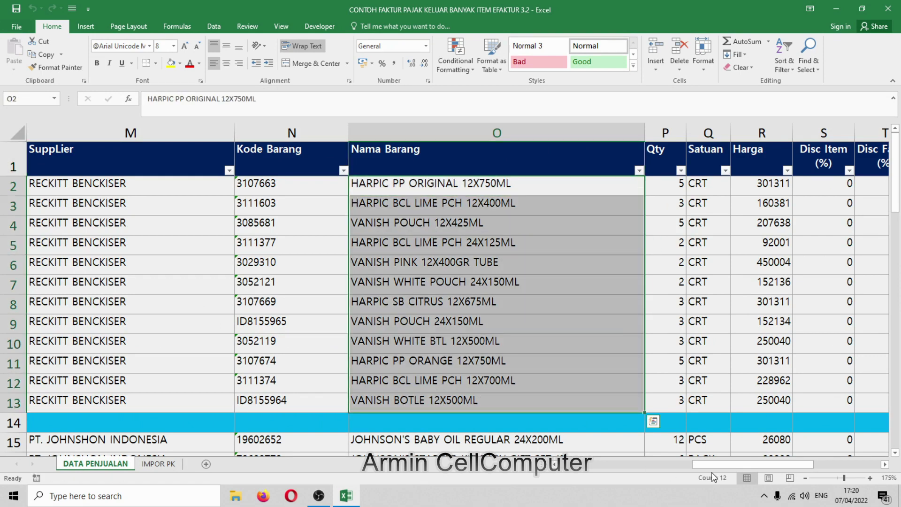
{"action": "left_click_drag", "start_coordinate": [723, 465], "coordinate": [800, 467]}
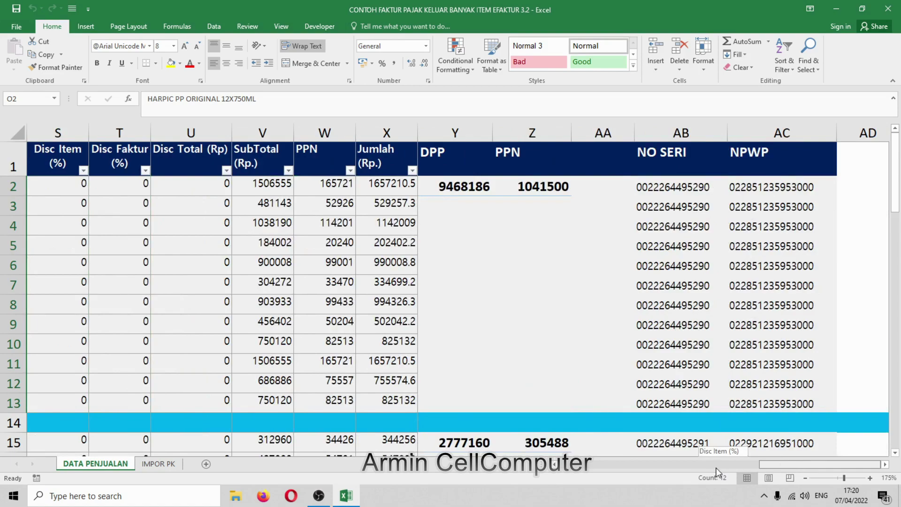
{"action": "left_click_drag", "start_coordinate": [717, 471], "coordinate": [559, 465]}
{"action": "left_click", "coordinate": [384, 327]}
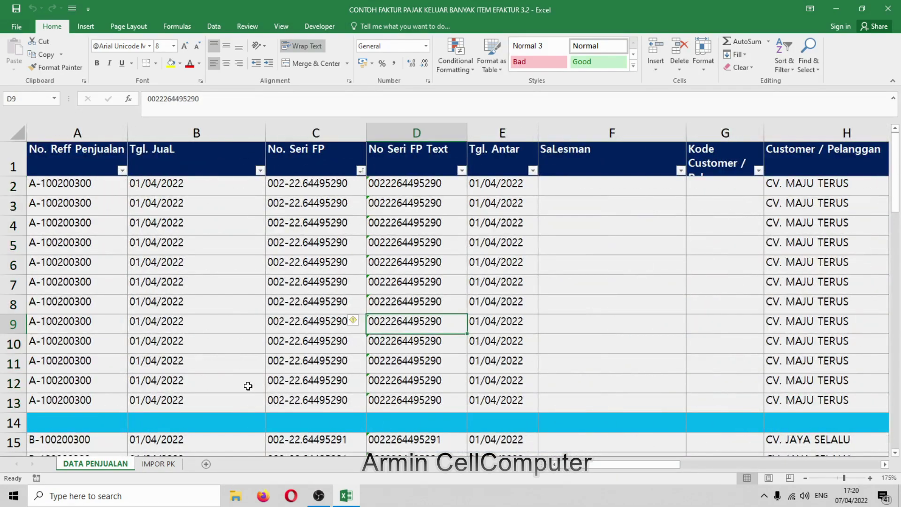
{"action": "scroll", "coordinate": [218, 316], "scroll_direction": "down", "scroll_amount": 17}
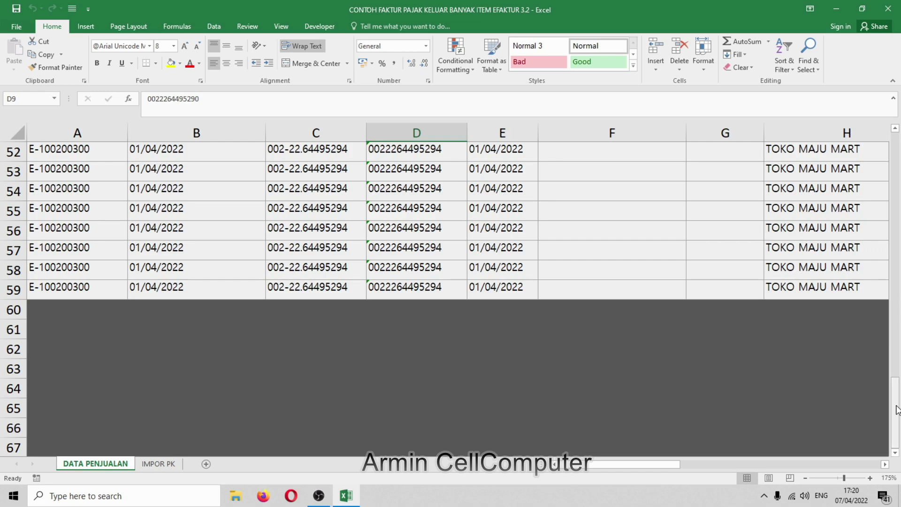
{"action": "left_click_drag", "start_coordinate": [895, 407], "coordinate": [896, 135]}
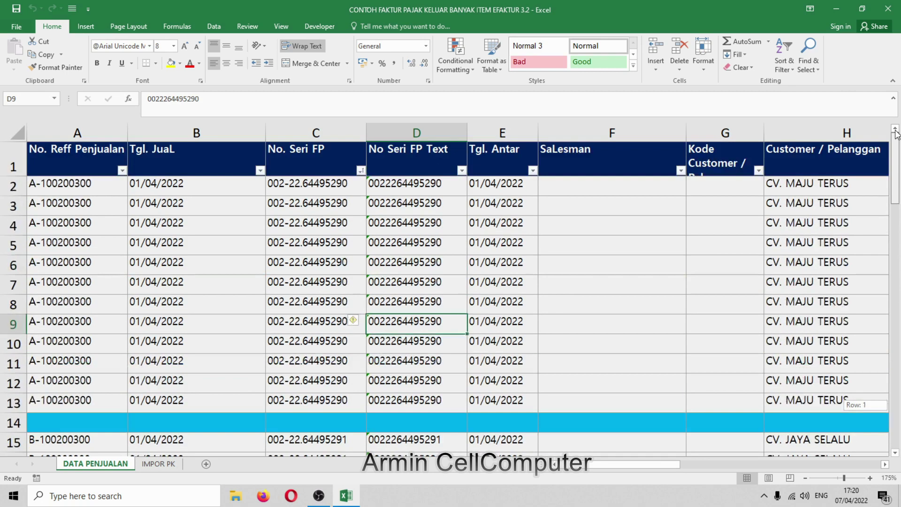
{"action": "left_click", "coordinate": [250, 310]}
{"action": "left_click_drag", "start_coordinate": [628, 469], "coordinate": [628, 469]}
{"action": "left_click", "coordinate": [154, 336]}
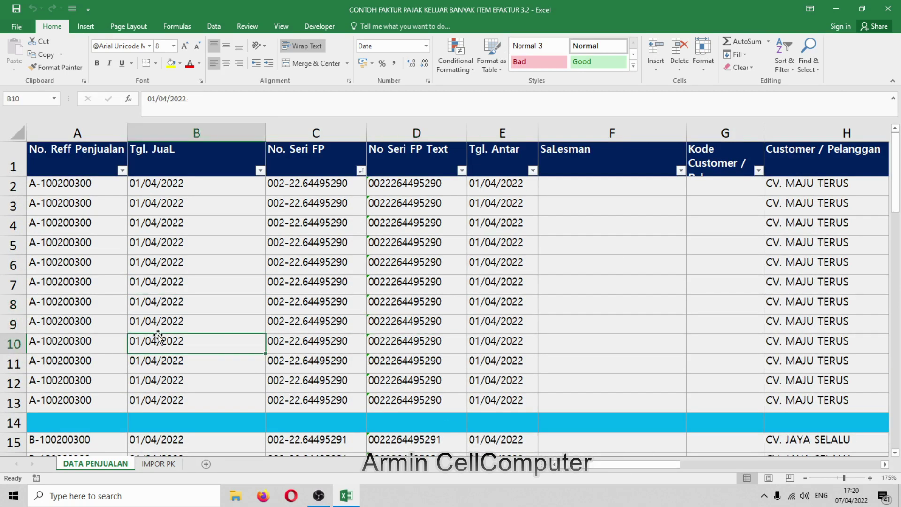
{"action": "scroll", "coordinate": [180, 354], "scroll_direction": "down", "scroll_amount": 2}
{"action": "scroll", "coordinate": [180, 354], "scroll_direction": "down", "scroll_amount": 3}
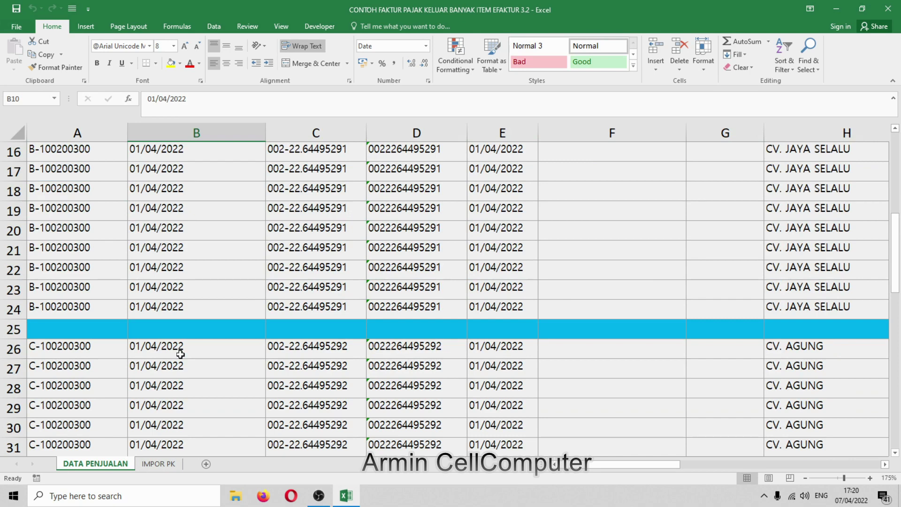
{"action": "scroll", "coordinate": [180, 354], "scroll_direction": "down", "scroll_amount": 13}
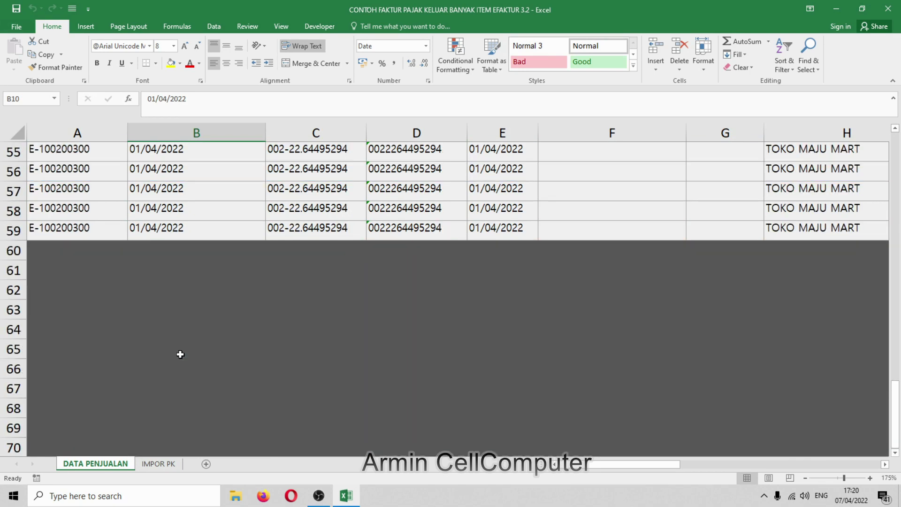
{"action": "scroll", "coordinate": [181, 354], "scroll_direction": "up", "scroll_amount": 18}
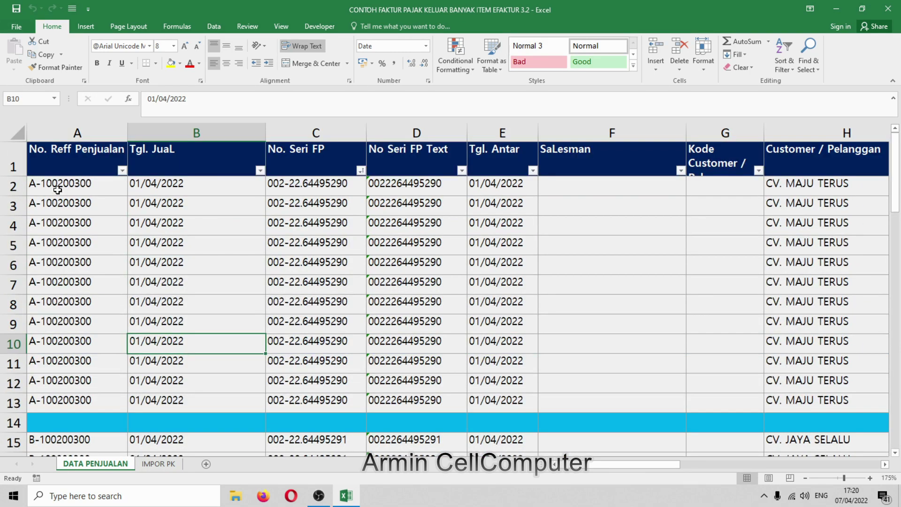
{"action": "left_click_drag", "start_coordinate": [58, 189], "coordinate": [57, 401]}
{"action": "scroll", "coordinate": [58, 234], "scroll_direction": "down", "scroll_amount": 5}
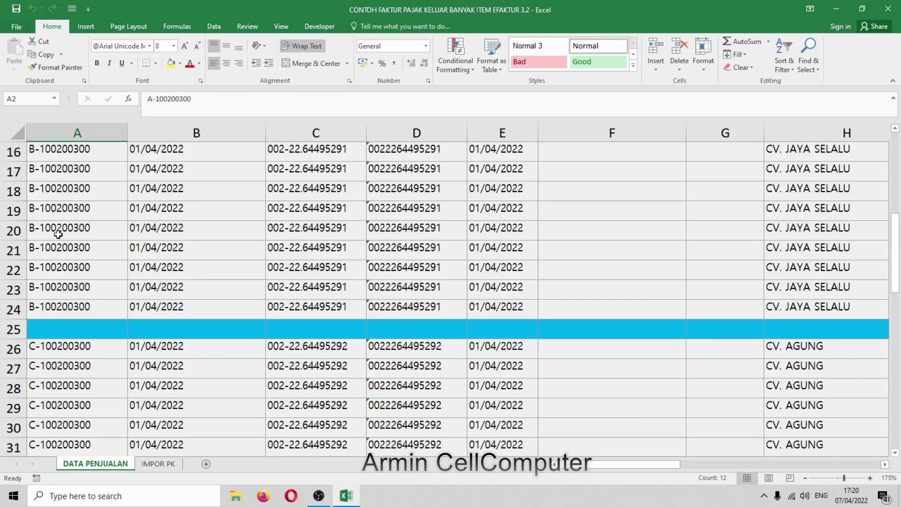
{"action": "scroll", "coordinate": [58, 234], "scroll_direction": "up", "scroll_amount": 2}
{"action": "left_click_drag", "start_coordinate": [59, 247], "coordinate": [59, 428]}
{"action": "scroll", "coordinate": [66, 417], "scroll_direction": "down", "scroll_amount": 4}
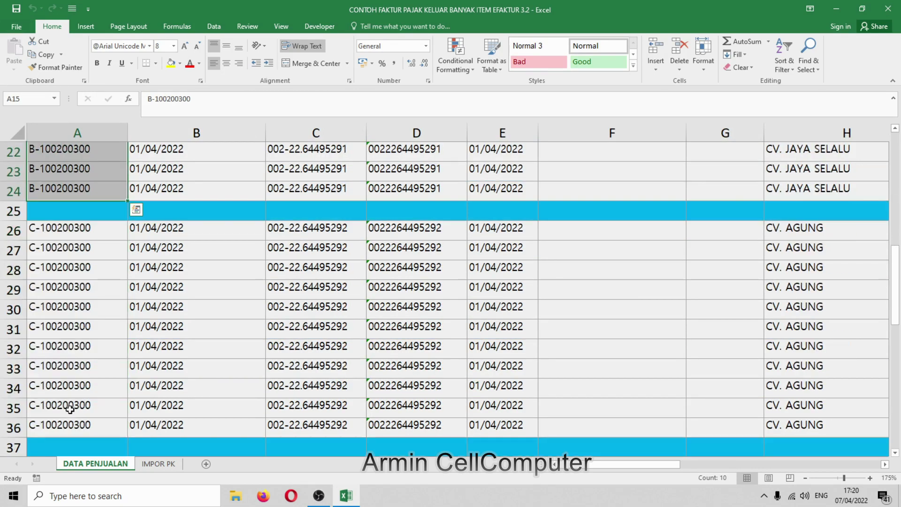
{"action": "left_click_drag", "start_coordinate": [72, 235], "coordinate": [76, 428]}
{"action": "scroll", "coordinate": [76, 418], "scroll_direction": "down", "scroll_amount": 5}
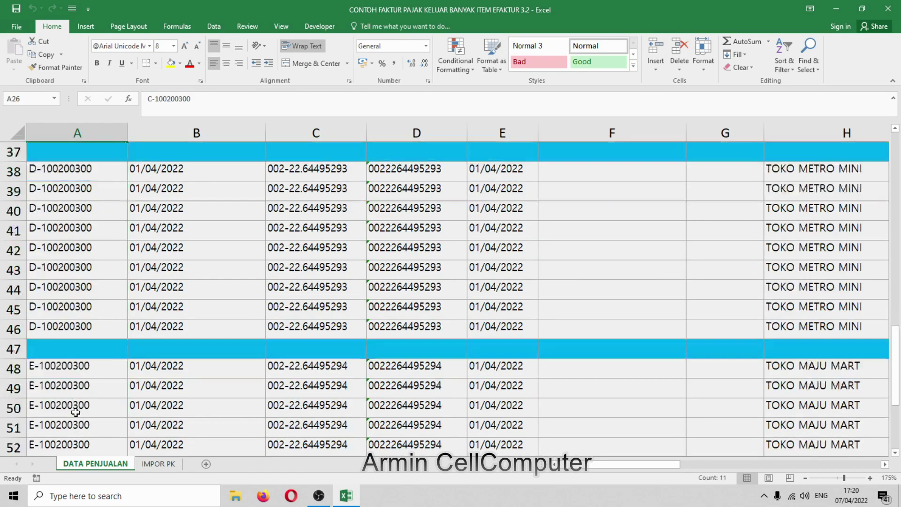
{"action": "left_click_drag", "start_coordinate": [69, 167], "coordinate": [69, 328]}
{"action": "scroll", "coordinate": [69, 328], "scroll_direction": "down", "scroll_amount": 3}
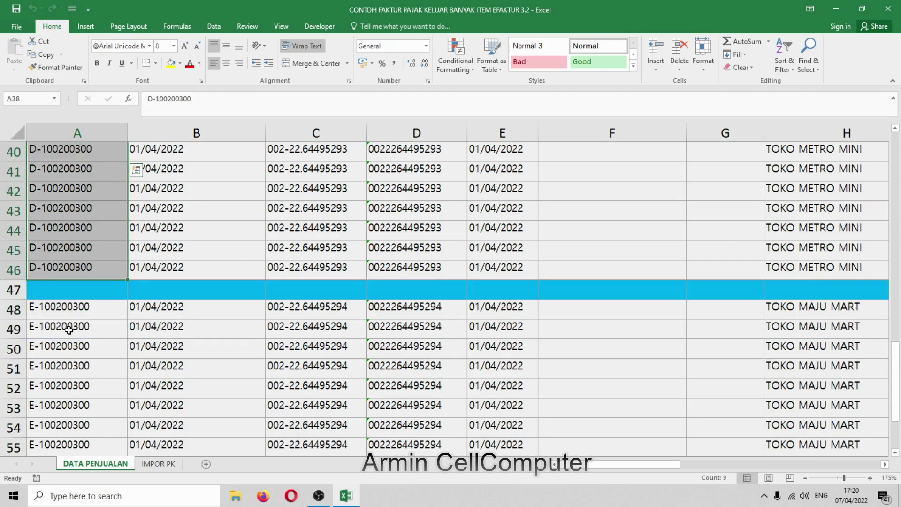
{"action": "left_click_drag", "start_coordinate": [67, 192], "coordinate": [75, 409]}
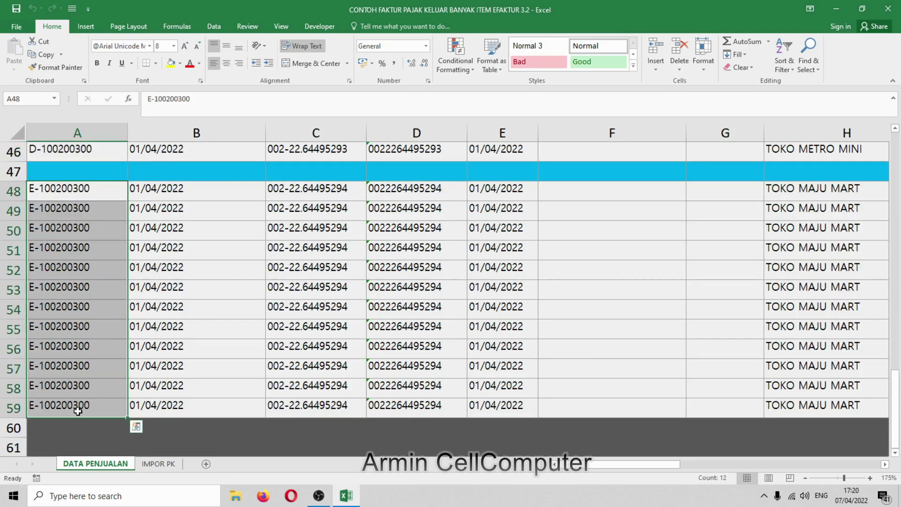
{"action": "left_click", "coordinate": [108, 309]}
{"action": "scroll", "coordinate": [119, 372], "scroll_direction": "up", "scroll_amount": 15}
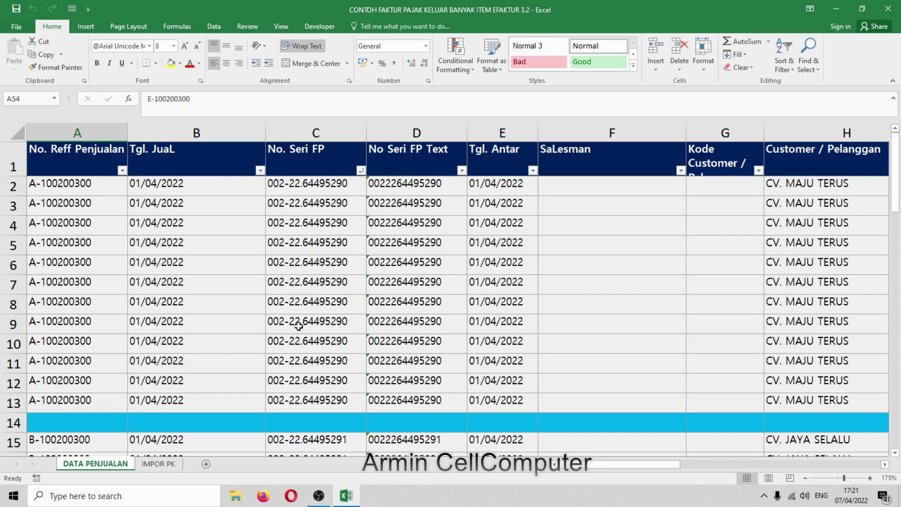
{"action": "left_click", "coordinate": [376, 283]}
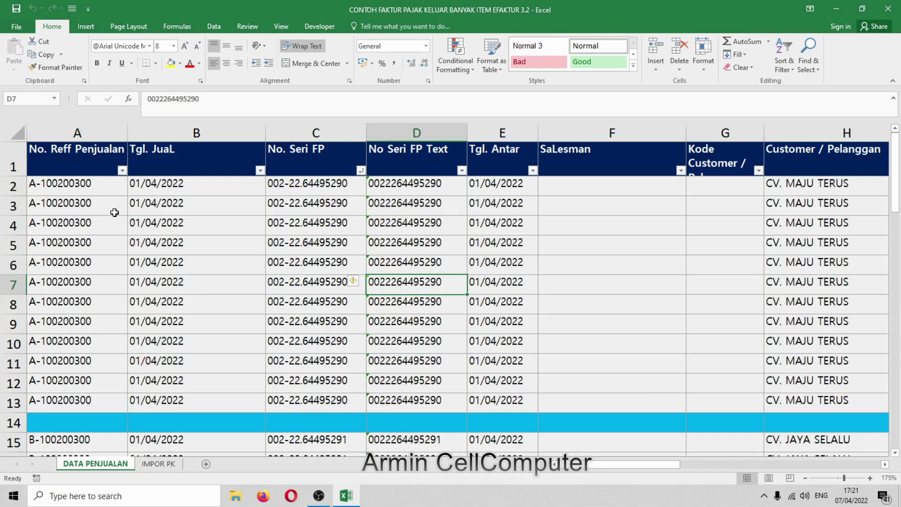
{"action": "left_click_drag", "start_coordinate": [82, 168], "coordinate": [645, 162]}
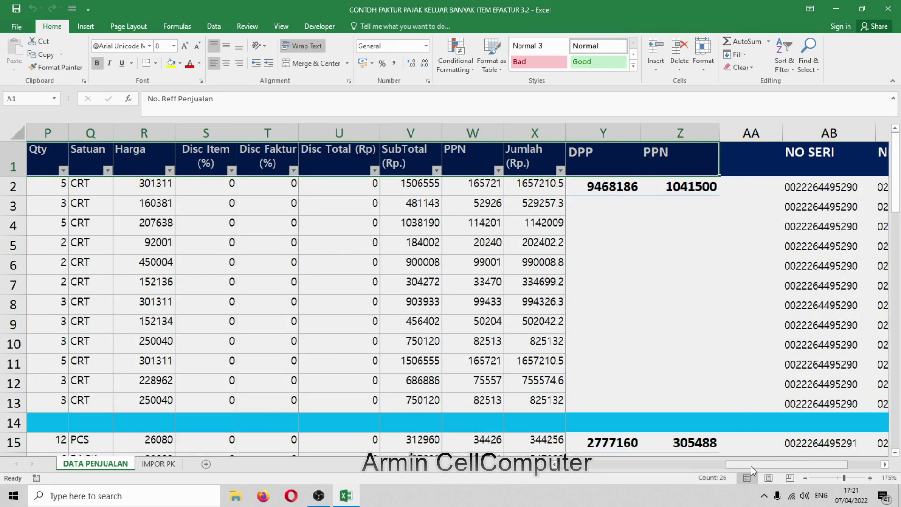
{"action": "left_click_drag", "start_coordinate": [750, 466], "coordinate": [580, 465]}
{"action": "left_click", "coordinate": [72, 187]}
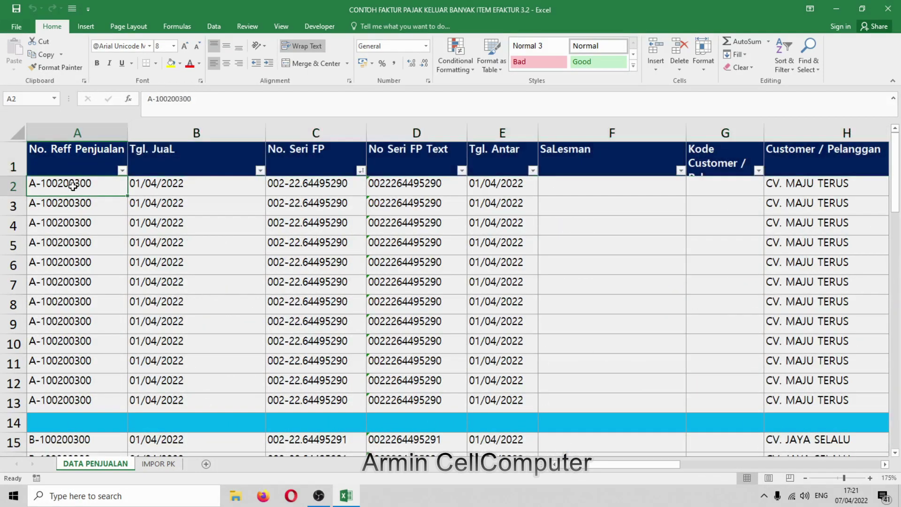
{"action": "left_click_drag", "start_coordinate": [71, 186], "coordinate": [70, 399]}
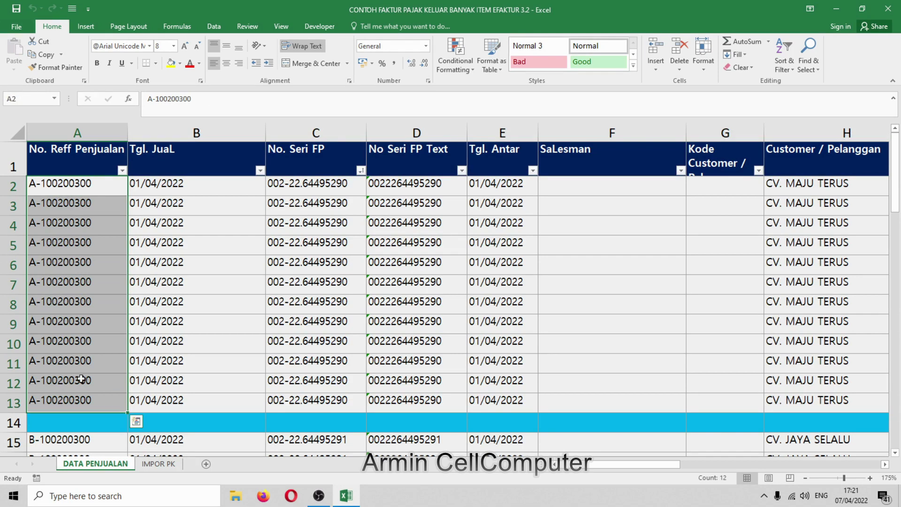
{"action": "left_click_drag", "start_coordinate": [171, 184], "coordinate": [178, 382]}
{"action": "left_click_drag", "start_coordinate": [311, 185], "coordinate": [315, 404]}
{"action": "left_click_drag", "start_coordinate": [427, 181], "coordinate": [427, 395]}
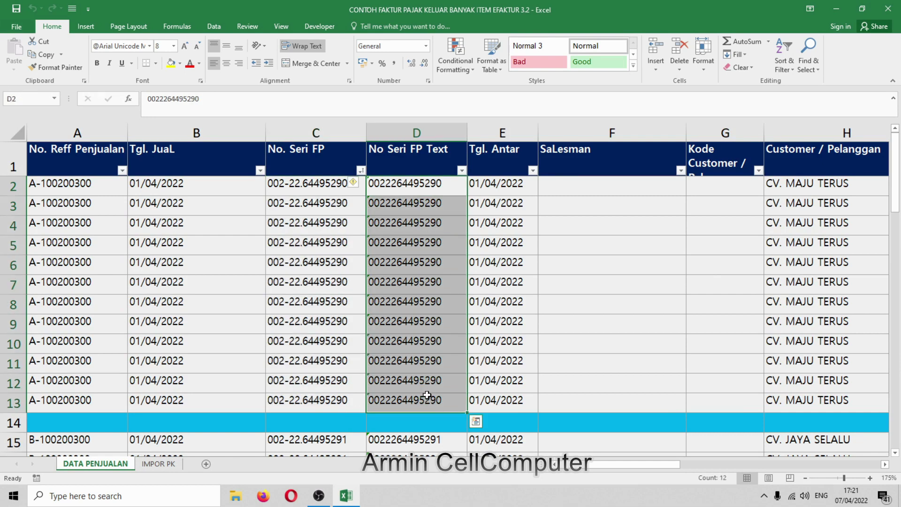
{"action": "left_click", "coordinate": [624, 461]}
{"action": "left_click_drag", "start_coordinate": [624, 460], "coordinate": [660, 467]}
{"action": "left_click_drag", "start_coordinate": [504, 184], "coordinate": [522, 402]}
{"action": "left_click_drag", "start_coordinate": [663, 464], "coordinate": [685, 469]}
{"action": "left_click_drag", "start_coordinate": [503, 185], "coordinate": [519, 404]}
{"action": "left_click_drag", "start_coordinate": [636, 466], "coordinate": [660, 482]}
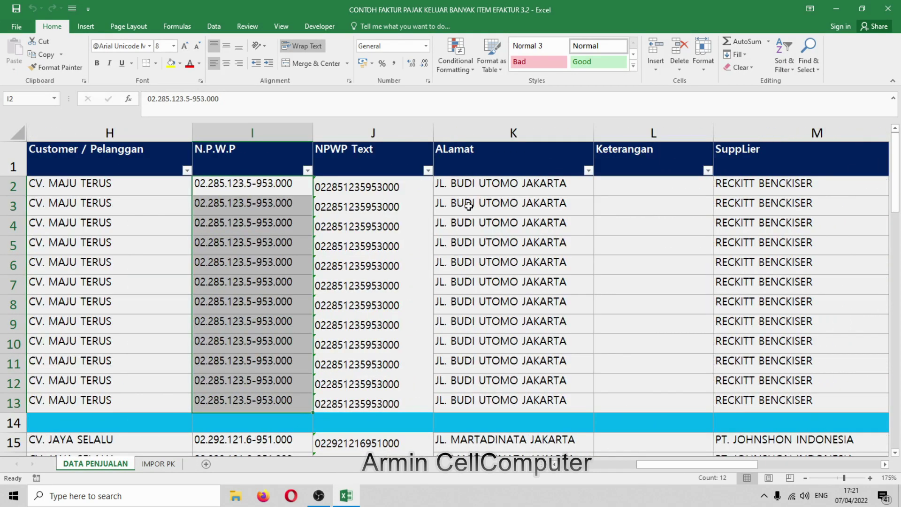
{"action": "left_click_drag", "start_coordinate": [469, 183], "coordinate": [514, 407]}
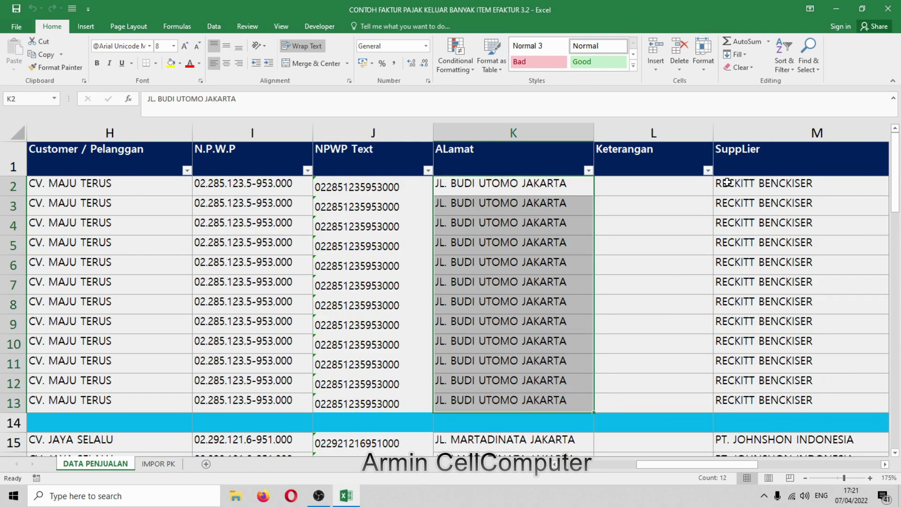
{"action": "left_click_drag", "start_coordinate": [723, 183], "coordinate": [726, 408]}
{"action": "left_click_drag", "start_coordinate": [701, 464], "coordinate": [775, 475]}
{"action": "left_click_drag", "start_coordinate": [344, 176], "coordinate": [353, 397]}
{"action": "left_click_drag", "start_coordinate": [450, 182], "coordinate": [458, 402]}
{"action": "left_click_drag", "start_coordinate": [737, 465], "coordinate": [747, 464]}
{"action": "left_click_drag", "start_coordinate": [414, 184], "coordinate": [534, 401]}
{"action": "left_click", "coordinate": [495, 248]}
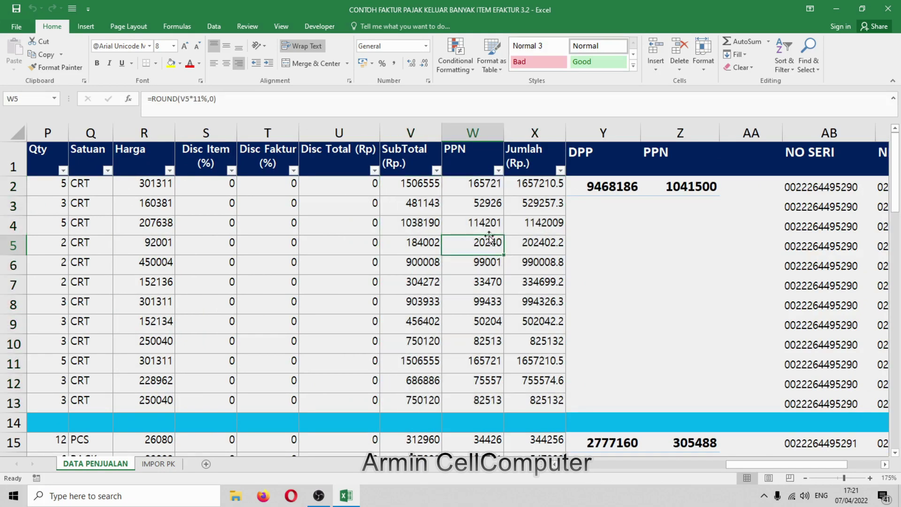
{"action": "left_click", "coordinate": [480, 185]}
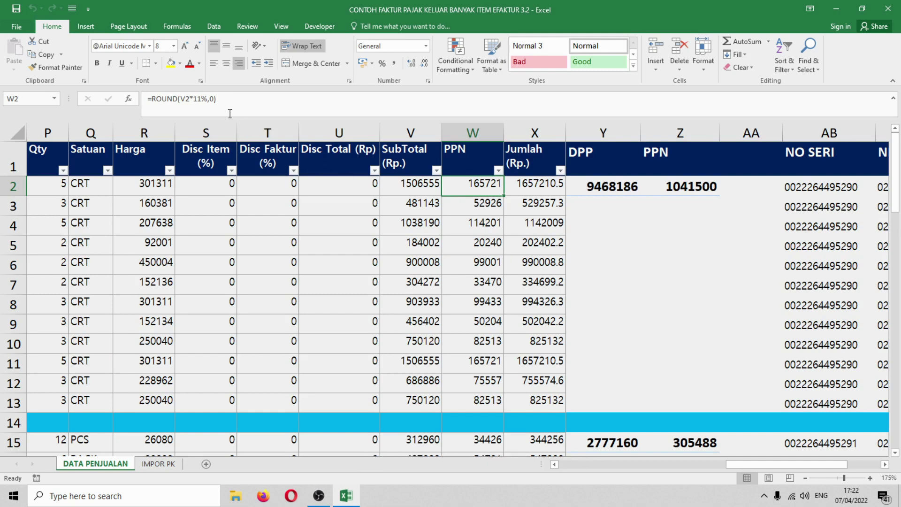
{"action": "left_click", "coordinate": [201, 100]}
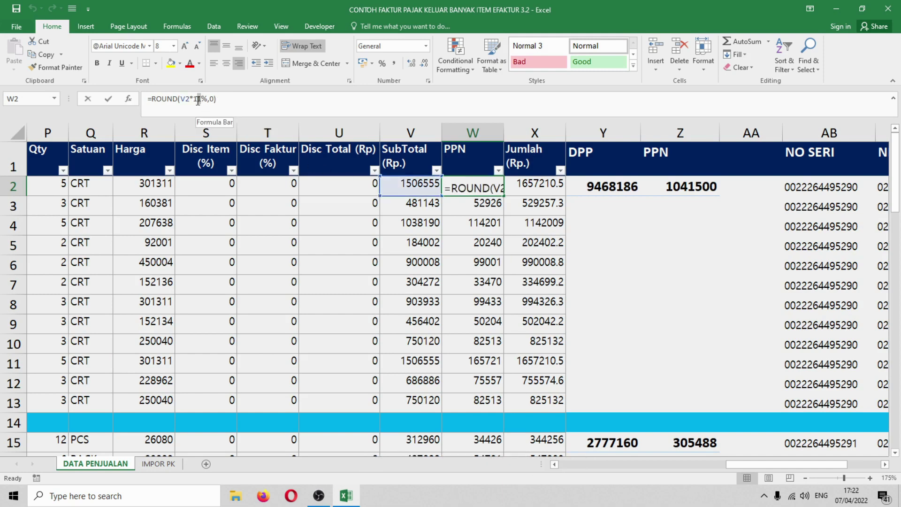
{"action": "double_click", "coordinate": [197, 99]}
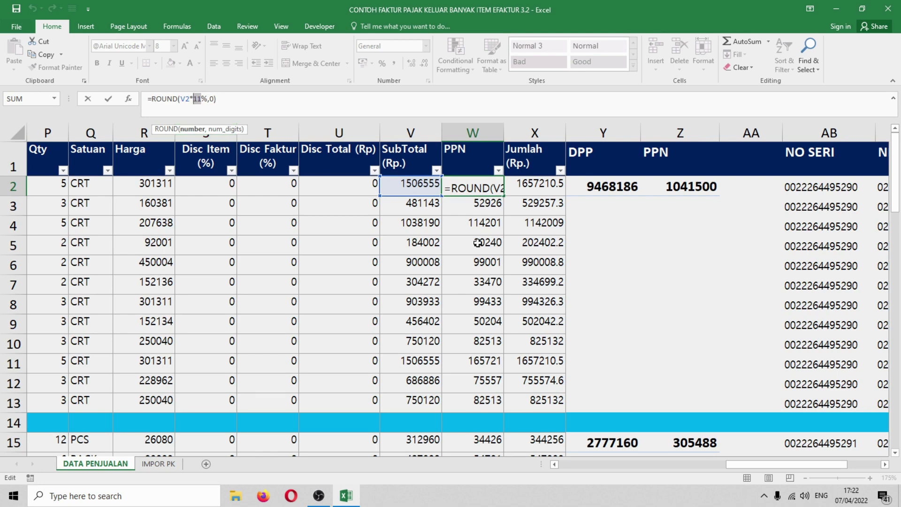
{"action": "key", "text": "ctrl+Return"}
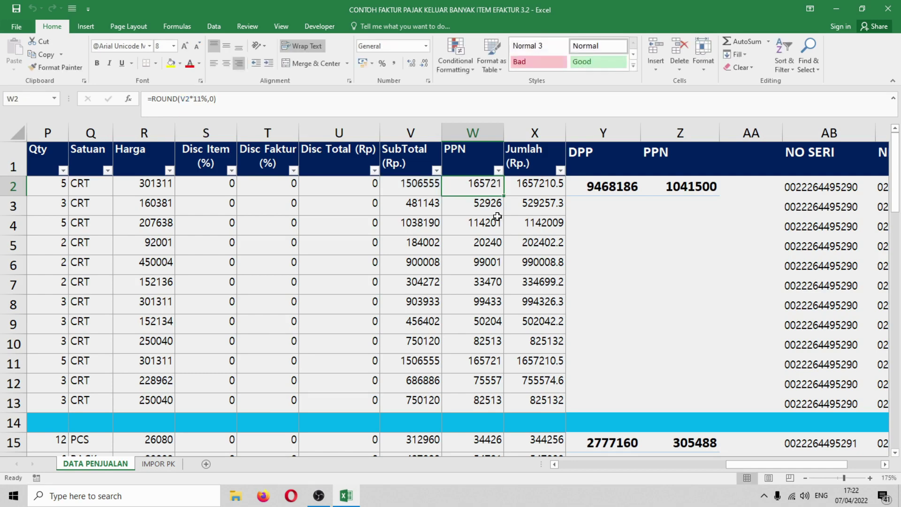
{"action": "left_click", "coordinate": [485, 202]}
{"action": "left_click", "coordinate": [482, 184]}
- Inspect the existing DPP total in Y2 and PPN total in Z2 against the Jumlah values
{"action": "left_click", "coordinate": [614, 188]}
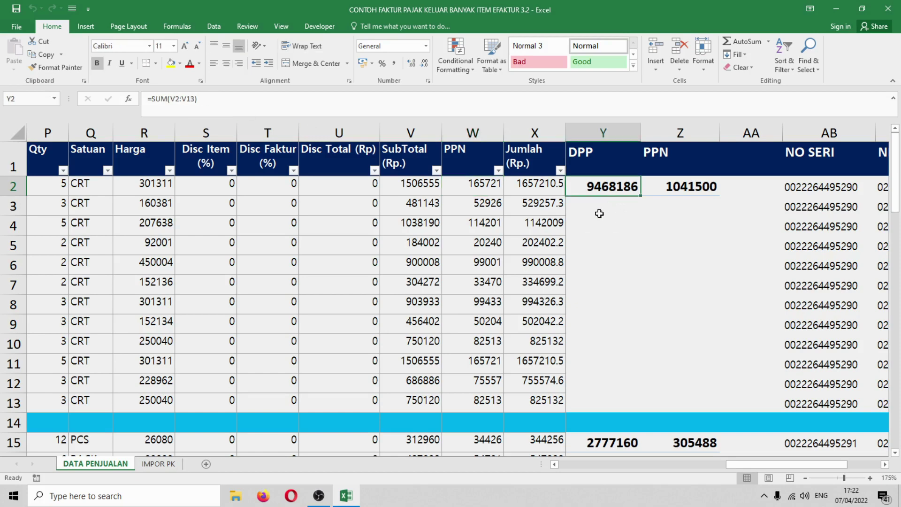
{"action": "left_click", "coordinate": [544, 242]}
{"action": "left_click", "coordinate": [610, 190]}
{"action": "left_click", "coordinate": [679, 190]}
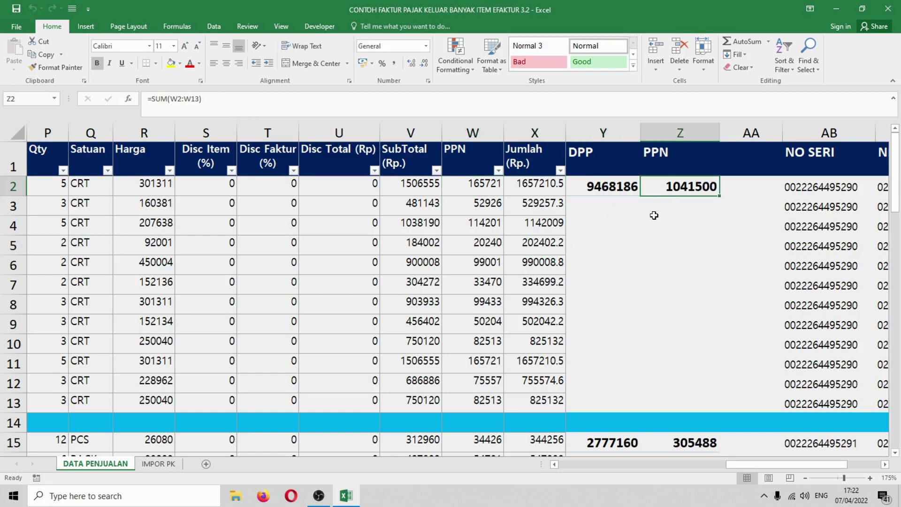
{"action": "scroll", "coordinate": [633, 275], "scroll_direction": "down", "scroll_amount": 1}
{"action": "scroll", "coordinate": [633, 275], "scroll_direction": "up", "scroll_amount": 1}
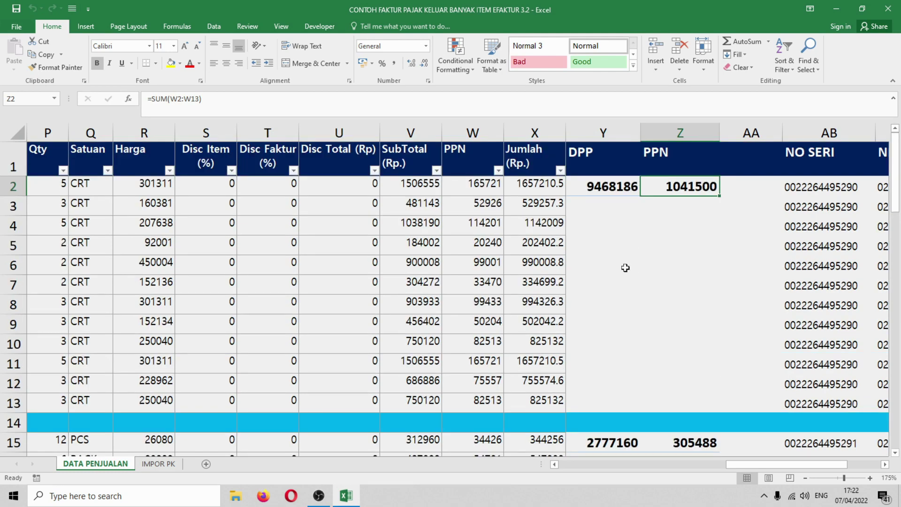
{"action": "left_click", "coordinate": [555, 202]}
{"action": "left_click", "coordinate": [643, 242]}
{"action": "left_click", "coordinate": [610, 189]}
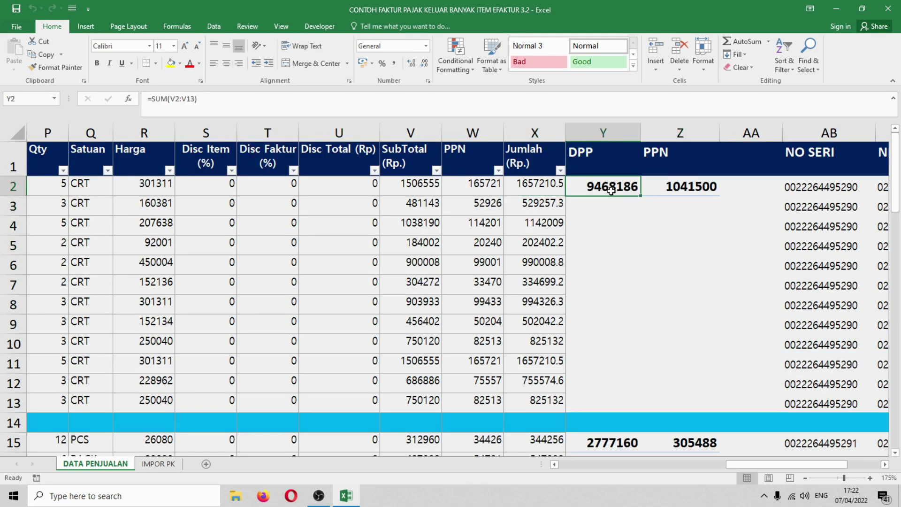
{"action": "left_click", "coordinate": [697, 190]}
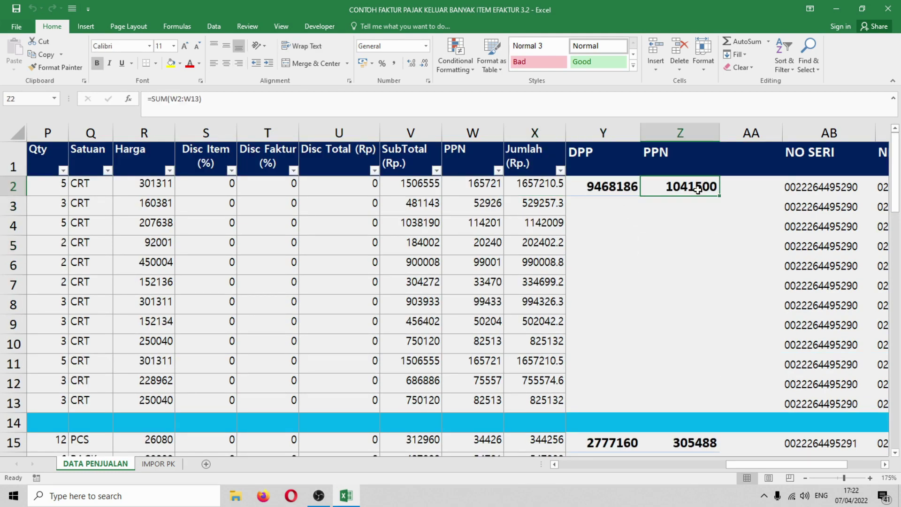
{"action": "left_click", "coordinate": [628, 182]}
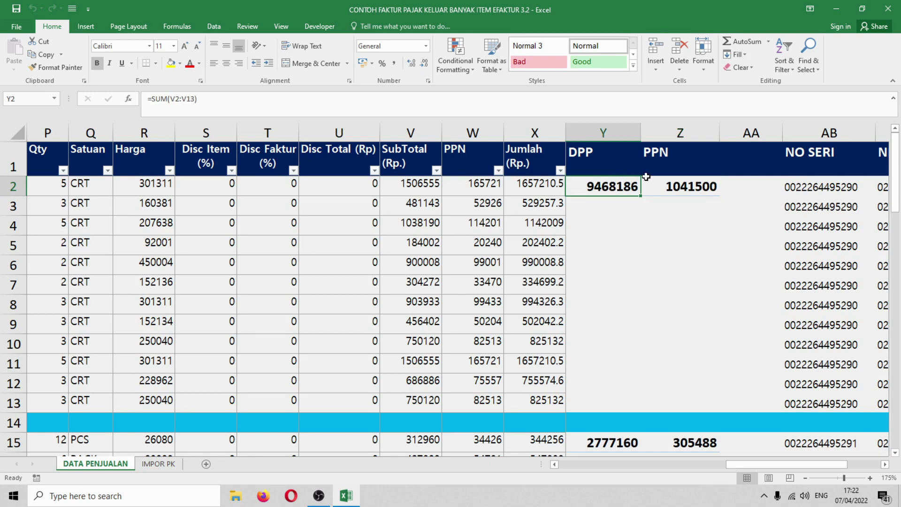
{"action": "left_click", "coordinate": [680, 184]}
{"action": "left_click", "coordinate": [624, 186]}
- AutoSum V2:V13 into Y2 (9468186) and W2:W13 into Z2 (1041500)
{"action": "left_click", "coordinate": [735, 45]}
{"action": "left_click_drag", "start_coordinate": [422, 185], "coordinate": [427, 377]}
{"action": "key", "text": "Return"}
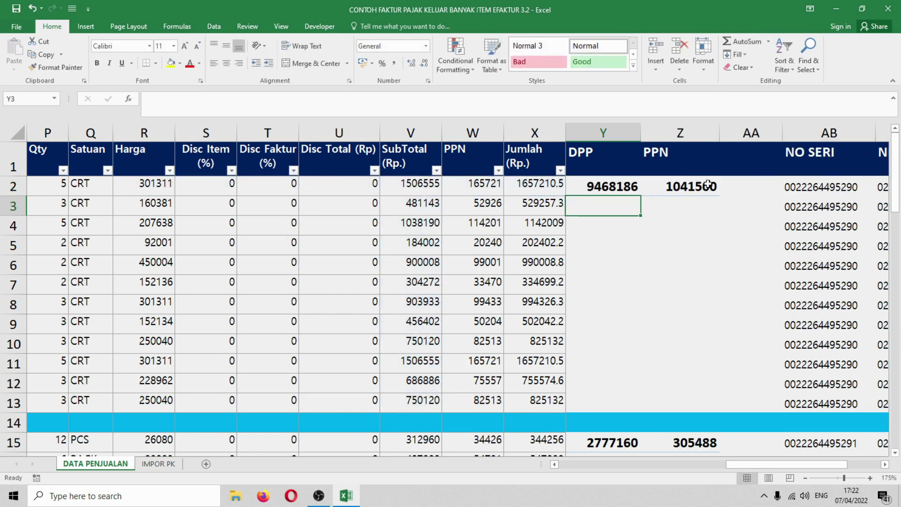
{"action": "left_click", "coordinate": [708, 185]}
{"action": "left_click_drag", "start_coordinate": [485, 184], "coordinate": [496, 404]}
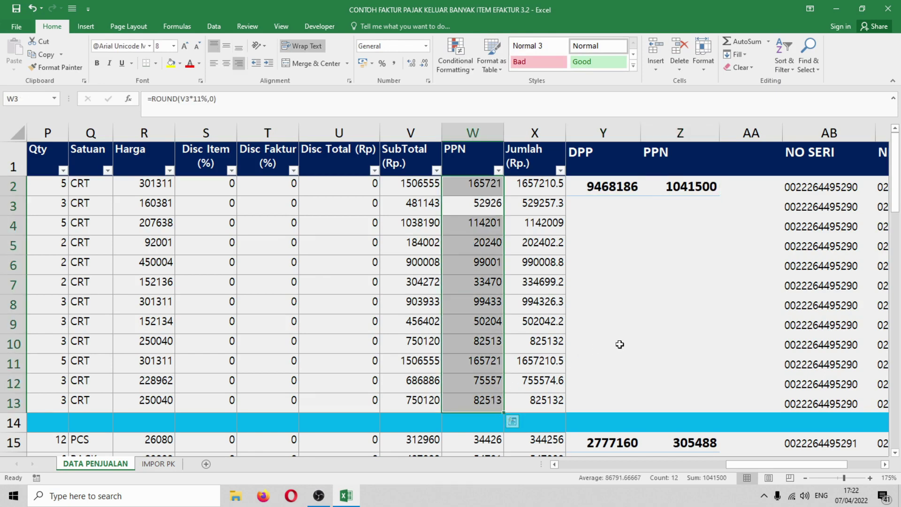
{"action": "left_click", "coordinate": [683, 190]}
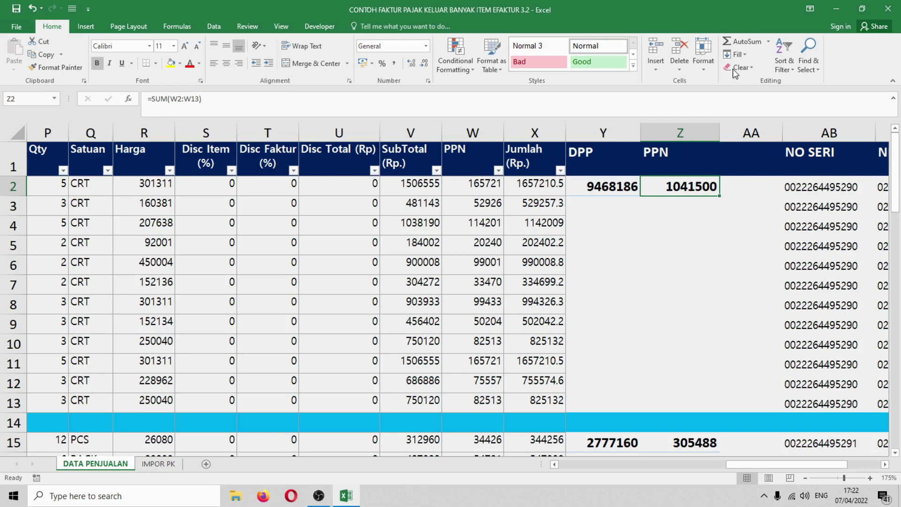
{"action": "left_click", "coordinate": [741, 41]}
{"action": "left_click_drag", "start_coordinate": [490, 190], "coordinate": [497, 399]}
{"action": "key", "text": "Return"}
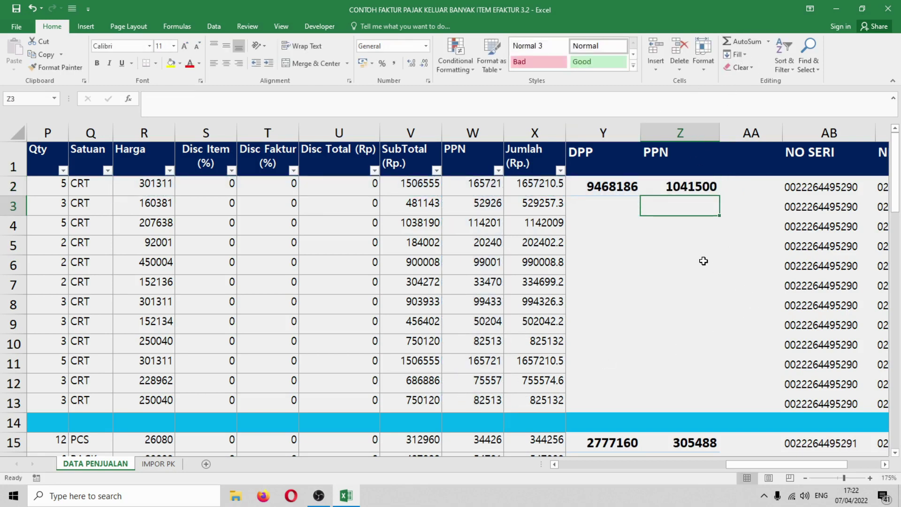
- Check the other invoices' totals and the V6 SubTotal formula, then show the IMPOR PK sheet
{"action": "left_click", "coordinate": [702, 261]}
{"action": "scroll", "coordinate": [652, 297], "scroll_direction": "down", "scroll_amount": 1}
{"action": "scroll", "coordinate": [652, 297], "scroll_direction": "up", "scroll_amount": 1}
{"action": "scroll", "coordinate": [652, 297], "scroll_direction": "down", "scroll_amount": 3}
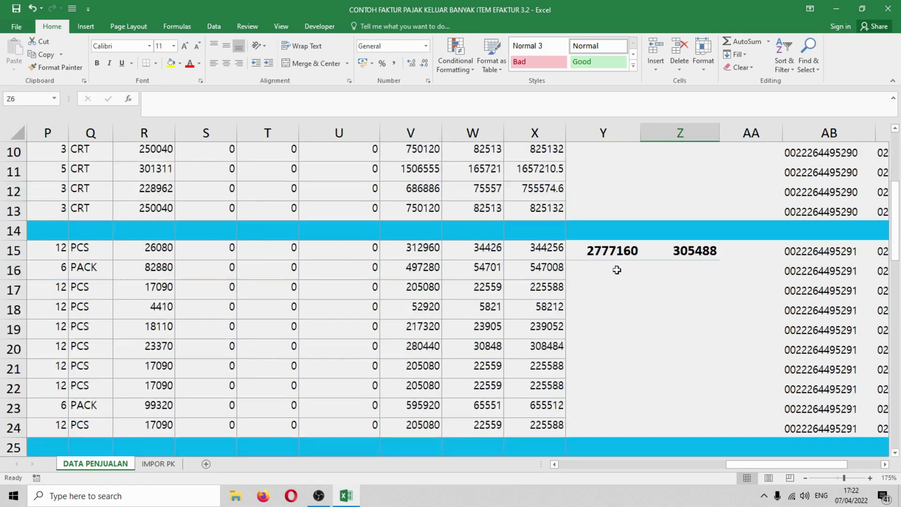
{"action": "left_click_drag", "start_coordinate": [605, 251], "coordinate": [661, 252]}
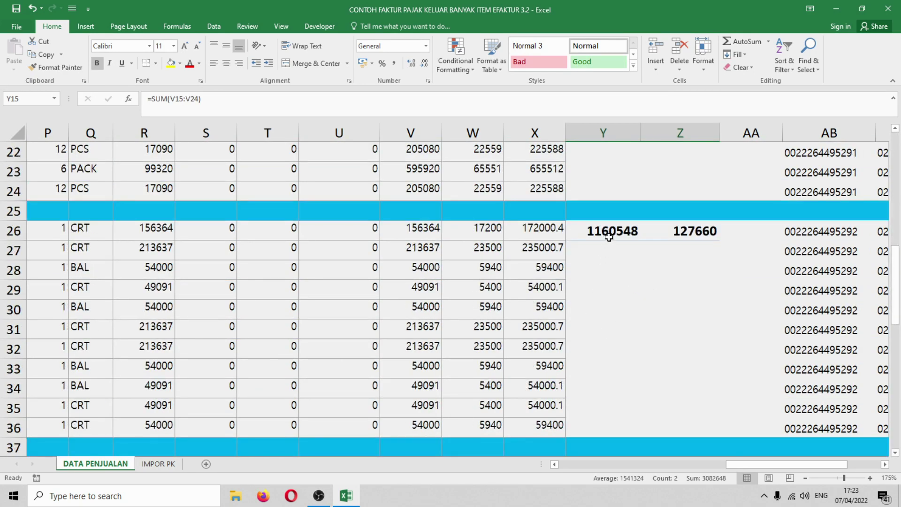
{"action": "left_click_drag", "start_coordinate": [608, 237], "coordinate": [670, 234]}
{"action": "scroll", "coordinate": [617, 320], "scroll_direction": "down", "scroll_amount": 2}
{"action": "left_click_drag", "start_coordinate": [604, 348], "coordinate": [667, 350]}
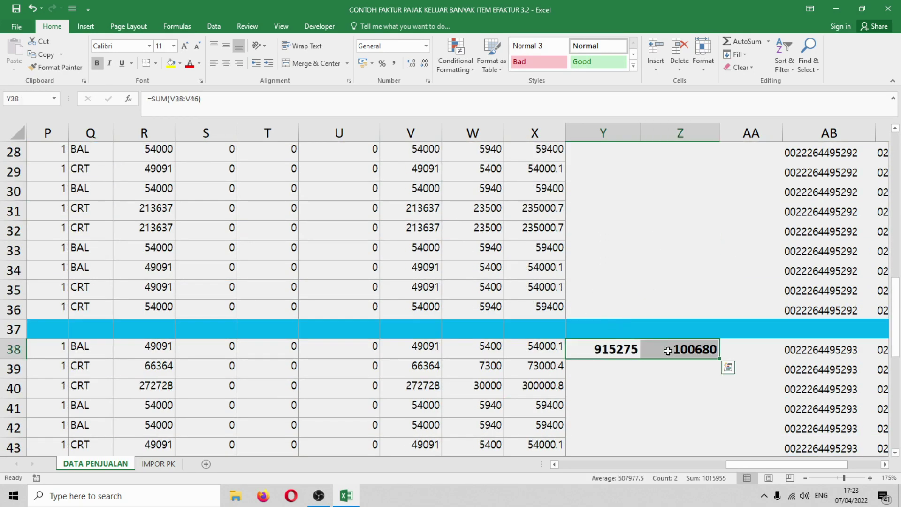
{"action": "scroll", "coordinate": [667, 350], "scroll_direction": "up", "scroll_amount": 9}
{"action": "left_click_drag", "start_coordinate": [599, 185], "coordinate": [666, 187]}
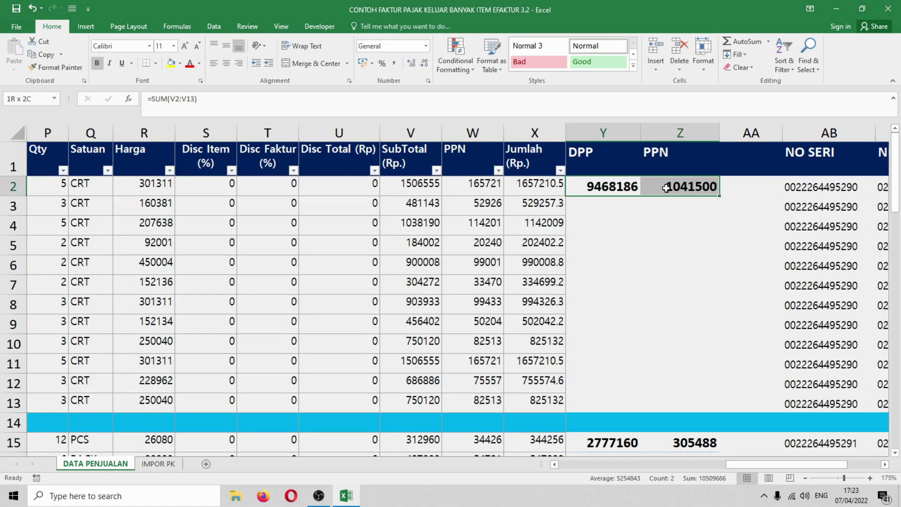
{"action": "left_click", "coordinate": [629, 264]}
{"action": "left_click", "coordinate": [437, 271]}
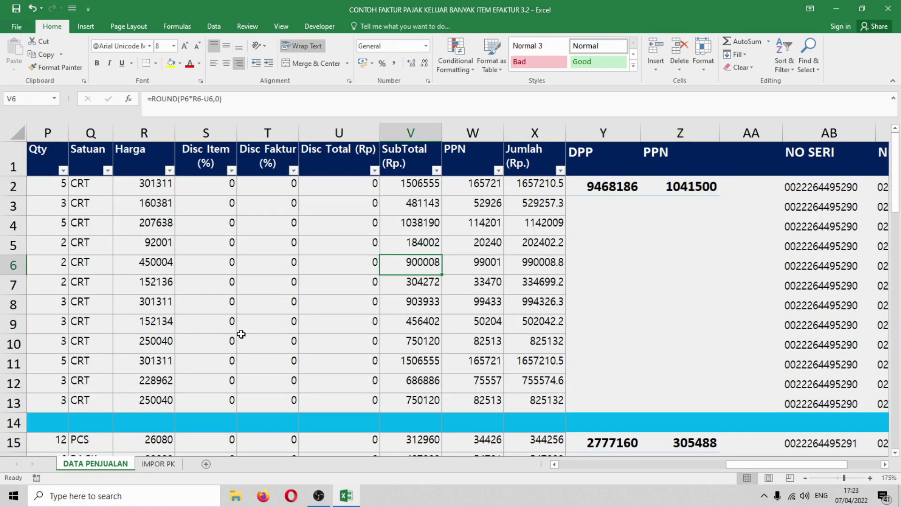
{"action": "left_click", "coordinate": [160, 464]}
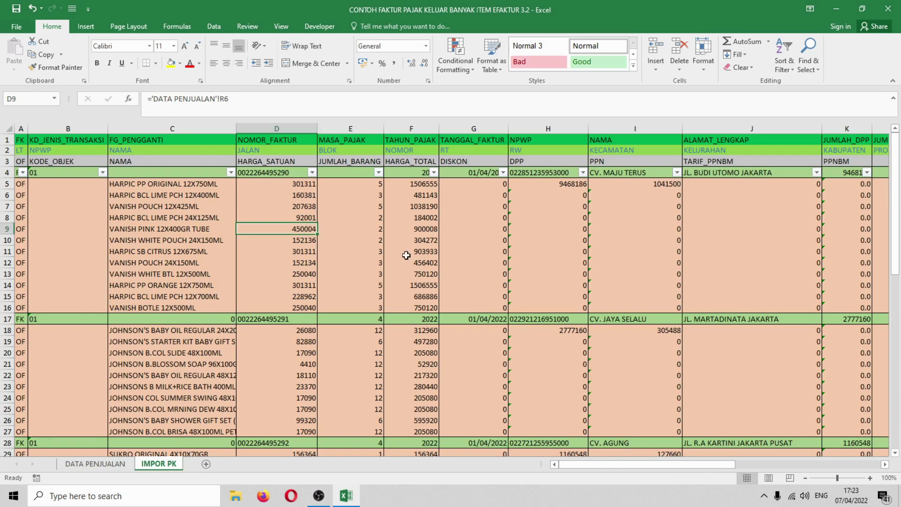
- Delete rows 6 to 66 on IMPOR PK, keeping the first HARPIC PP ORIGINAL 12X750ML item
{"action": "left_click_drag", "start_coordinate": [52, 191], "coordinate": [253, 221]}
{"action": "left_click", "coordinate": [158, 249]}
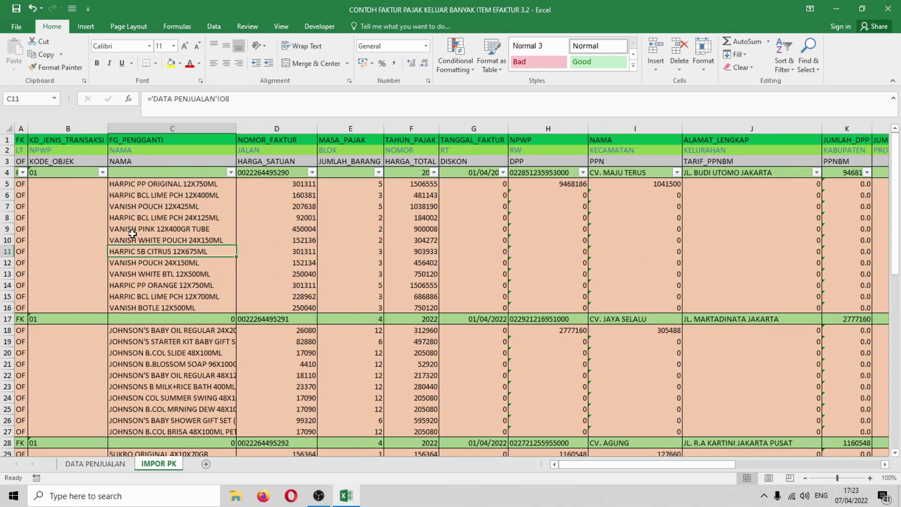
{"action": "left_click", "coordinate": [5, 195]}
{"action": "left_click_drag", "start_coordinate": [5, 194], "coordinate": [7, 432]}
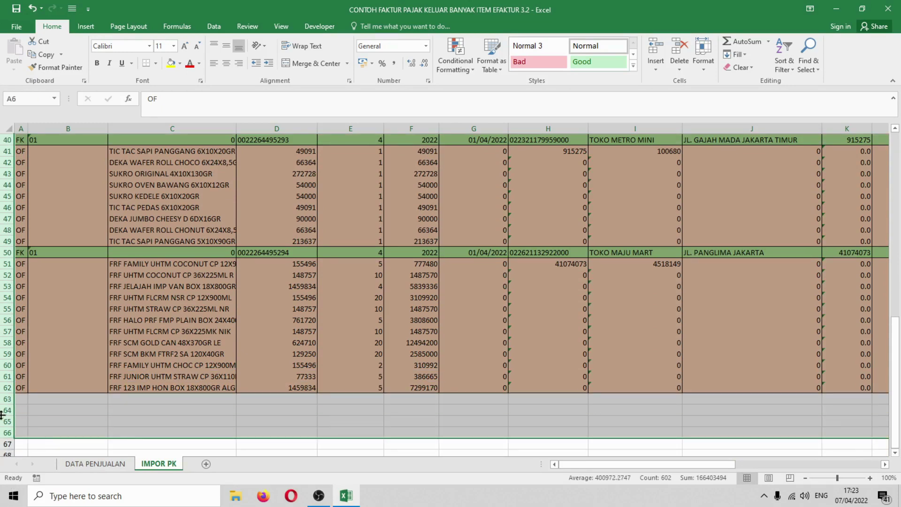
{"action": "right_click", "coordinate": [4, 415]}
{"action": "left_click", "coordinate": [29, 339]}
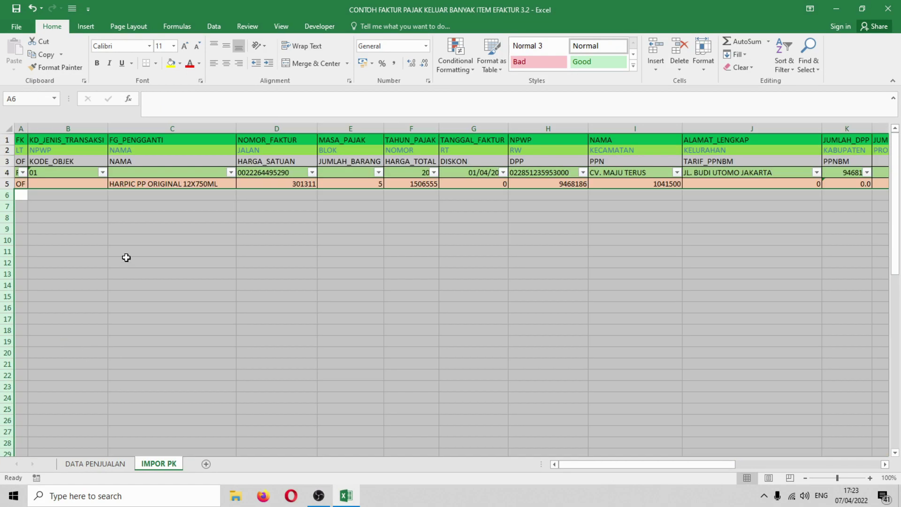
- Inspect the FK header cells D4 to G4 and the remaining item row
{"action": "left_click", "coordinate": [125, 262]}
{"action": "left_click", "coordinate": [105, 182]}
{"action": "left_click", "coordinate": [165, 172]}
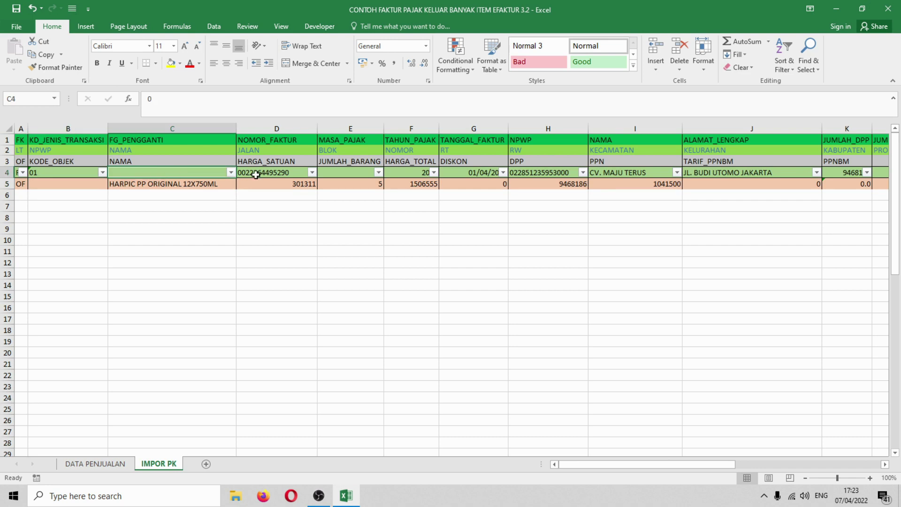
{"action": "left_click", "coordinate": [256, 172]}
{"action": "left_click", "coordinate": [358, 174]}
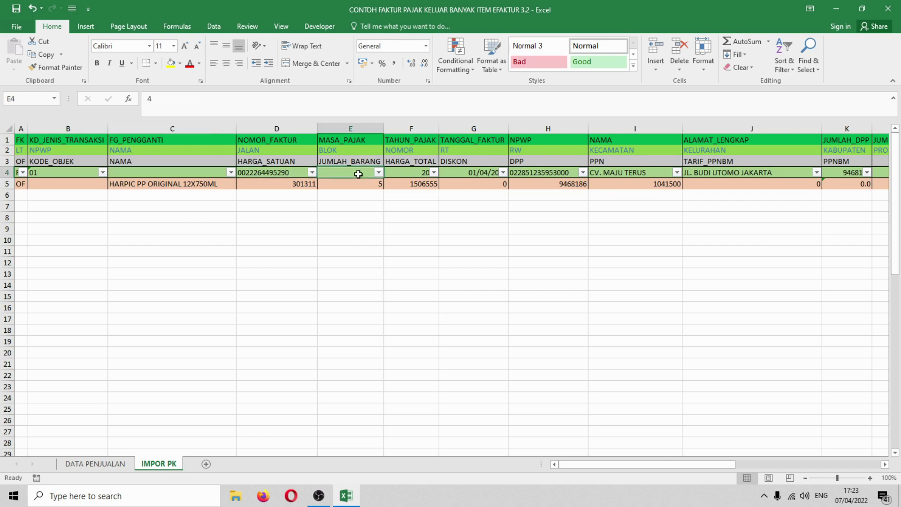
{"action": "left_click", "coordinate": [412, 174]}
{"action": "left_click", "coordinate": [476, 174]}
{"action": "left_click", "coordinate": [413, 174]}
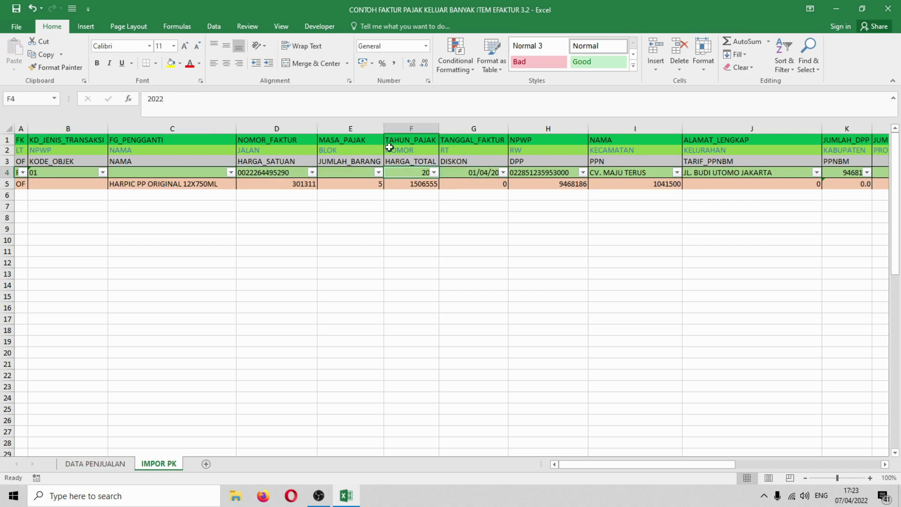
- Turn off the AutoFilter arrows on FK header row 4
{"action": "left_click", "coordinate": [7, 173]}
{"action": "left_click", "coordinate": [783, 65]}
{"action": "left_click", "coordinate": [797, 123]}
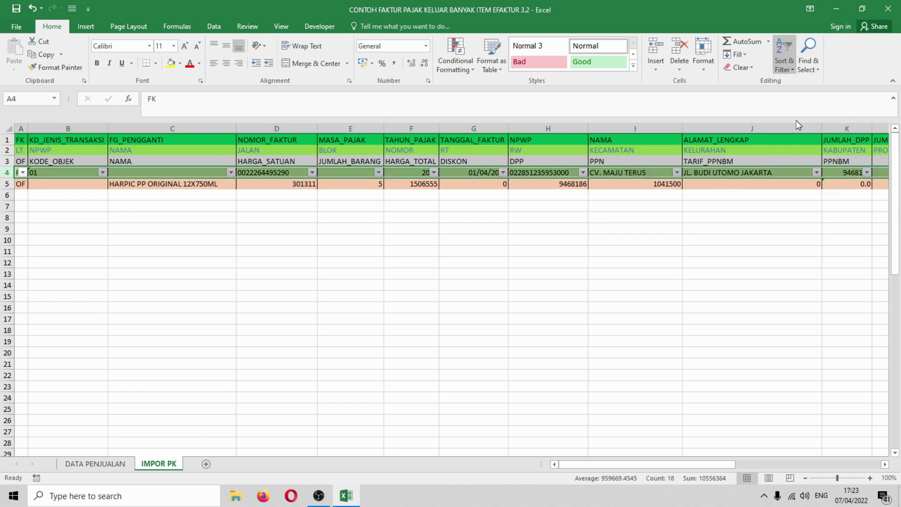
{"action": "left_click", "coordinate": [411, 240]}
- Verify cells B4 to G4, including G4 ='DATA PENJUALAN'!B2 showing 01/04/2022
{"action": "left_click", "coordinate": [338, 171]}
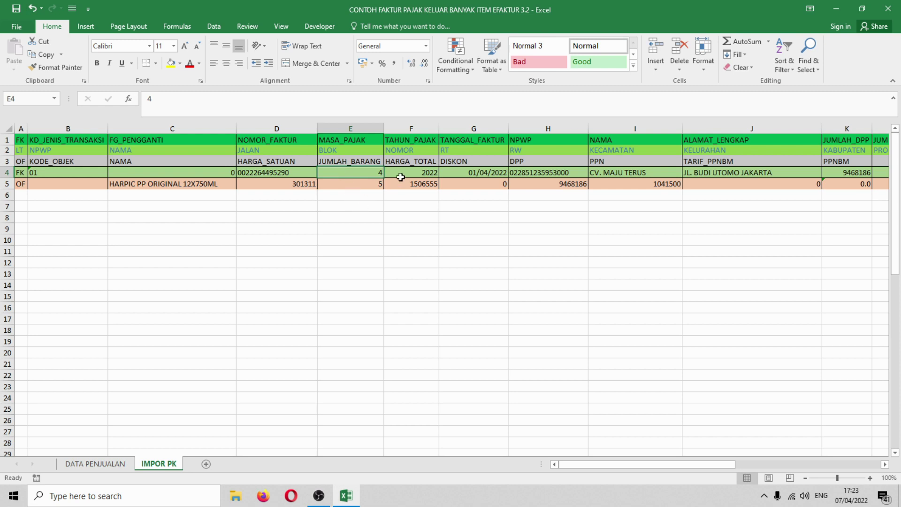
{"action": "left_click", "coordinate": [424, 169]}
{"action": "left_click", "coordinate": [468, 169]}
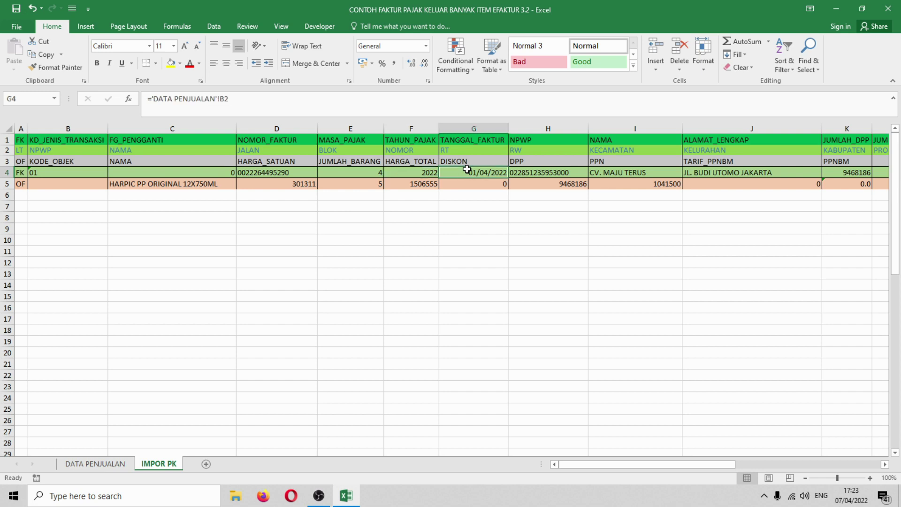
{"action": "left_click", "coordinate": [271, 172]}
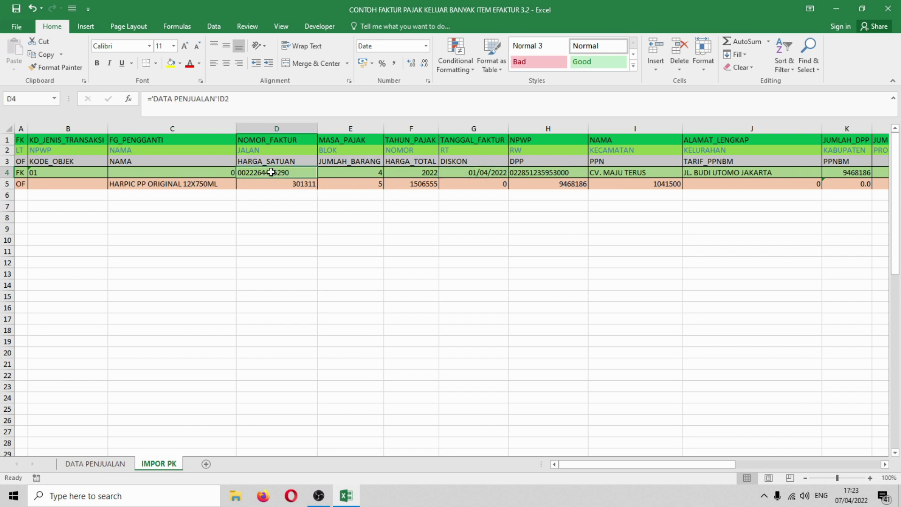
{"action": "left_click", "coordinate": [61, 174]}
{"action": "left_click", "coordinate": [168, 170]}
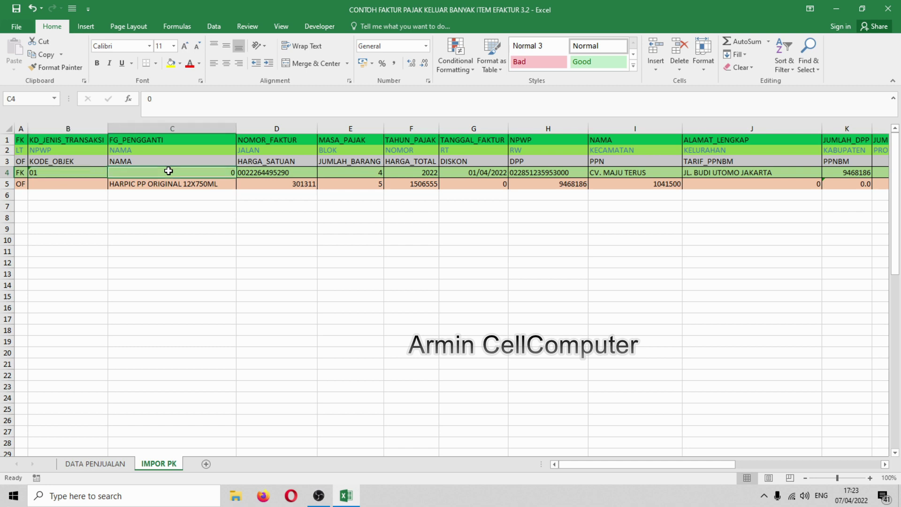
{"action": "left_click", "coordinate": [273, 171]}
{"action": "left_click", "coordinate": [373, 170]}
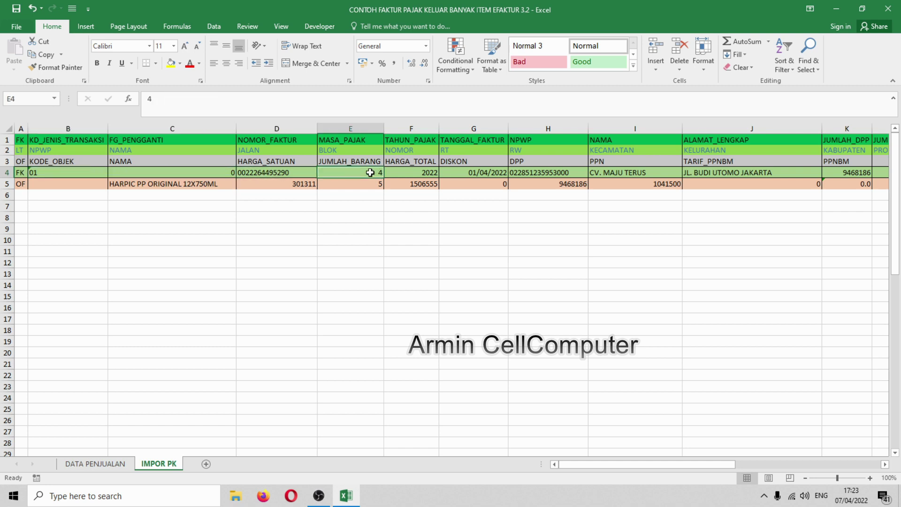
{"action": "left_click", "coordinate": [444, 171]}
{"action": "left_click", "coordinate": [365, 169]}
{"action": "left_click", "coordinate": [404, 172]}
{"action": "left_click", "coordinate": [351, 173]}
{"action": "left_click", "coordinate": [5, 184]}
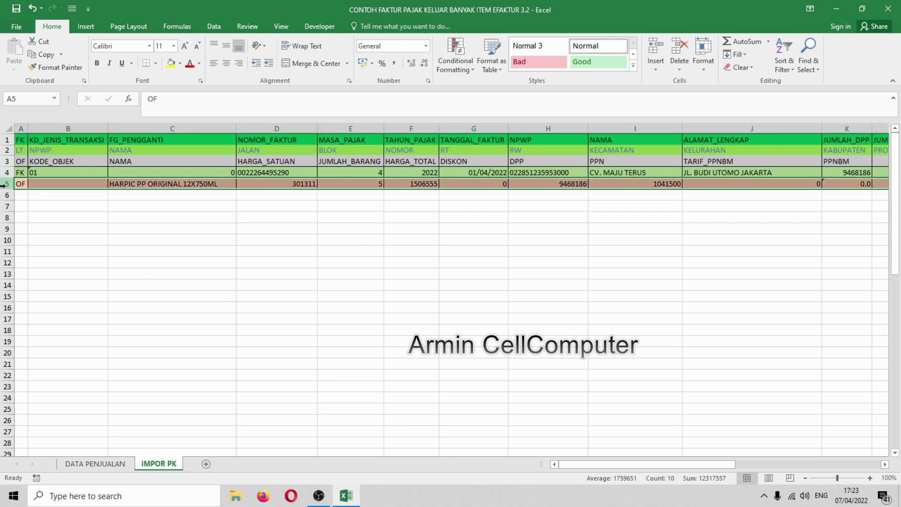
- Copy the OF item row 5 down into rows 6–68 so every sales item is listed
{"action": "key", "text": "ctrl+c"}
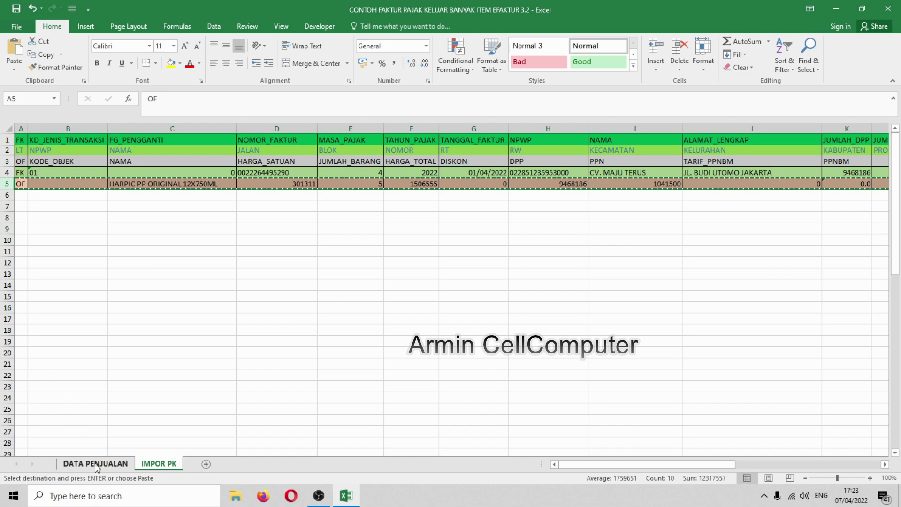
{"action": "left_click", "coordinate": [95, 465]}
{"action": "scroll", "coordinate": [57, 328], "scroll_direction": "down", "scroll_amount": 18}
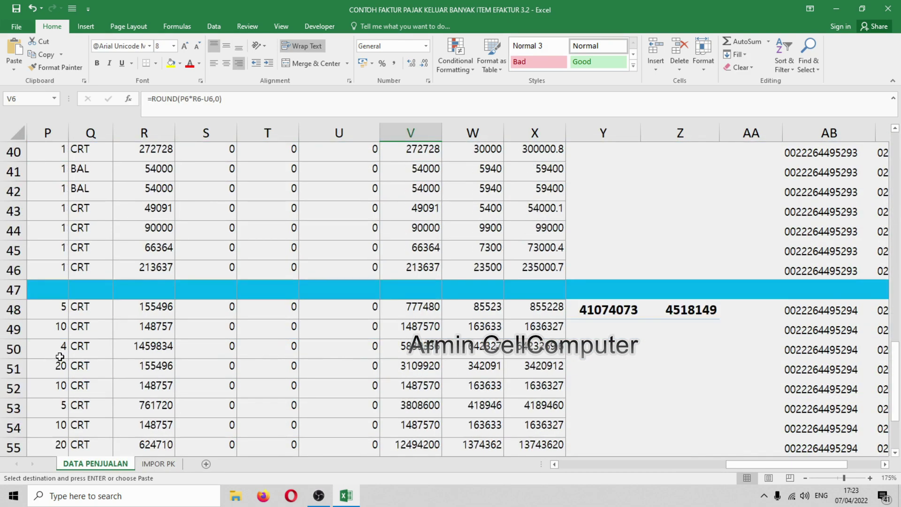
{"action": "scroll", "coordinate": [58, 356], "scroll_direction": "down", "scroll_amount": 1}
{"action": "scroll", "coordinate": [58, 357], "scroll_direction": "up", "scroll_amount": 1}
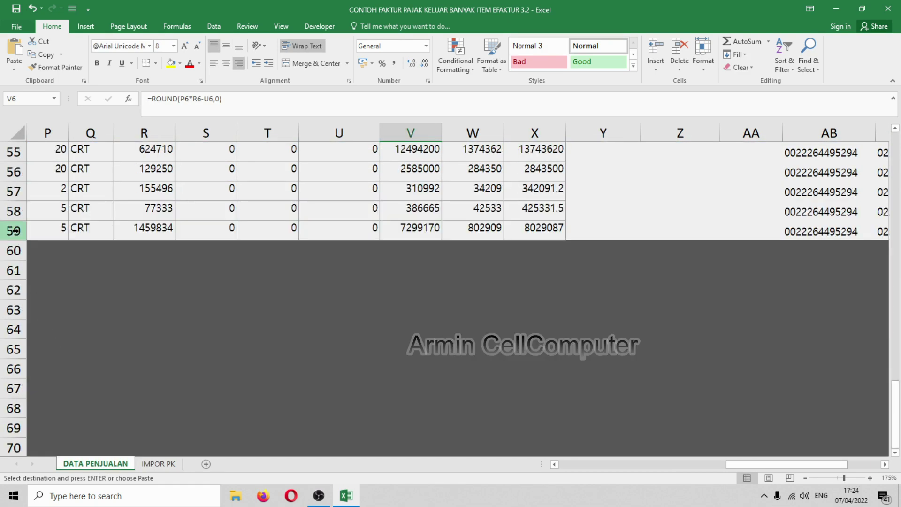
{"action": "left_click", "coordinate": [158, 464]}
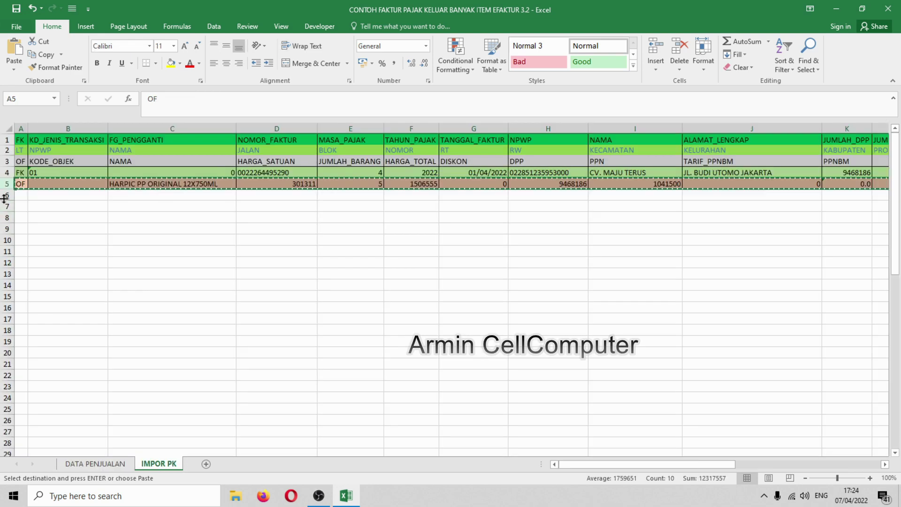
{"action": "left_click_drag", "start_coordinate": [3, 194], "coordinate": [2, 426]}
{"action": "scroll", "coordinate": [1, 329], "scroll_direction": "up", "scroll_amount": 14}
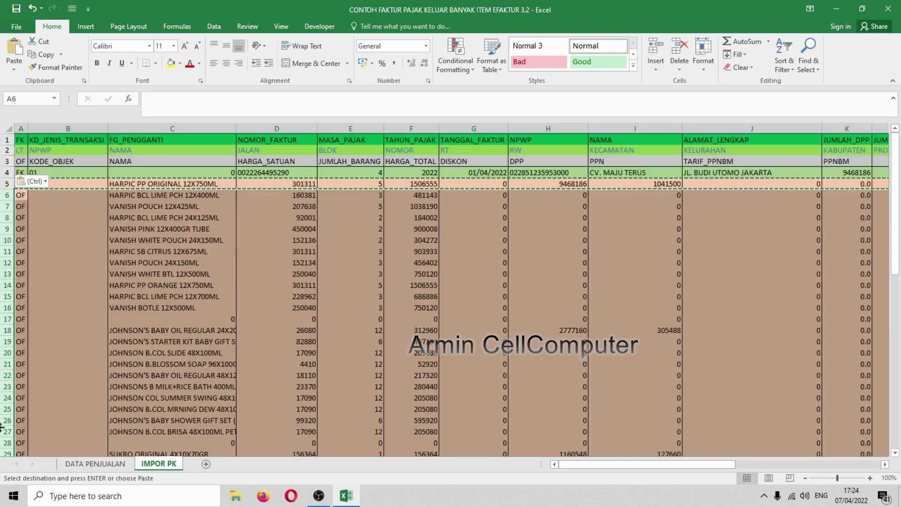
{"action": "left_click", "coordinate": [90, 282]}
{"action": "key", "text": "Escape"}
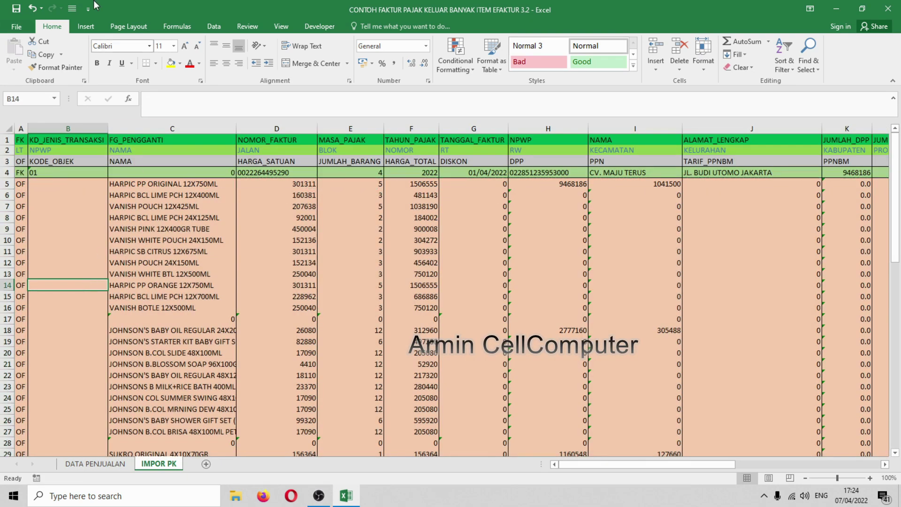
{"action": "left_click", "coordinate": [150, 284]}
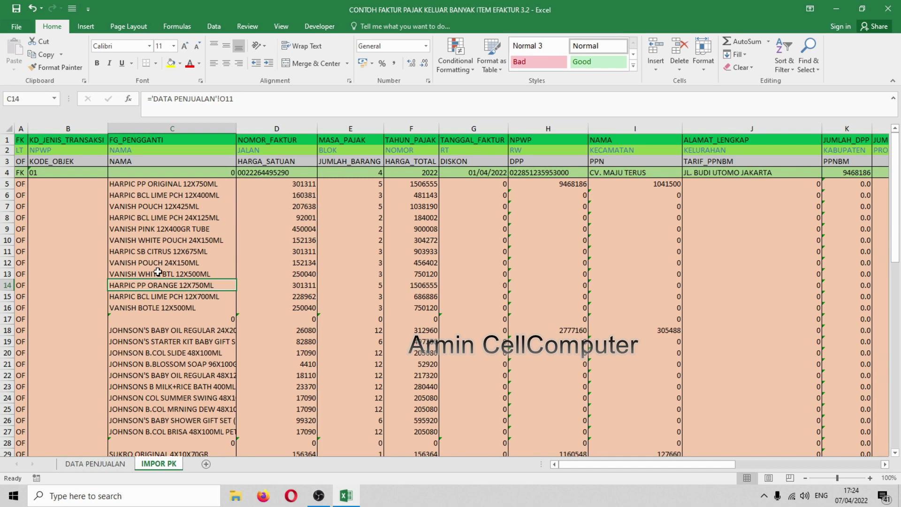
- Paste the FK header row 4 into rows 17, 28, 40 and 50
{"action": "left_click", "coordinate": [4, 172]}
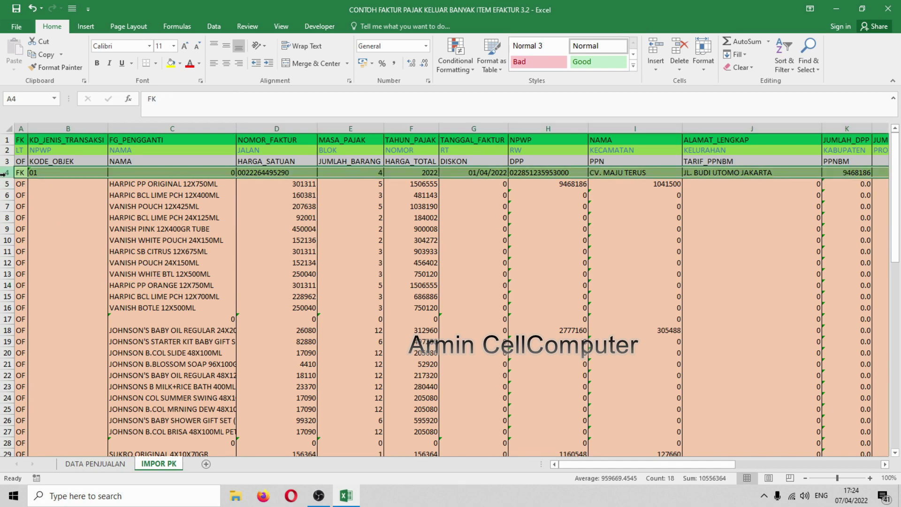
{"action": "key", "text": "ctrl+c"}
{"action": "left_click", "coordinate": [4, 318]}
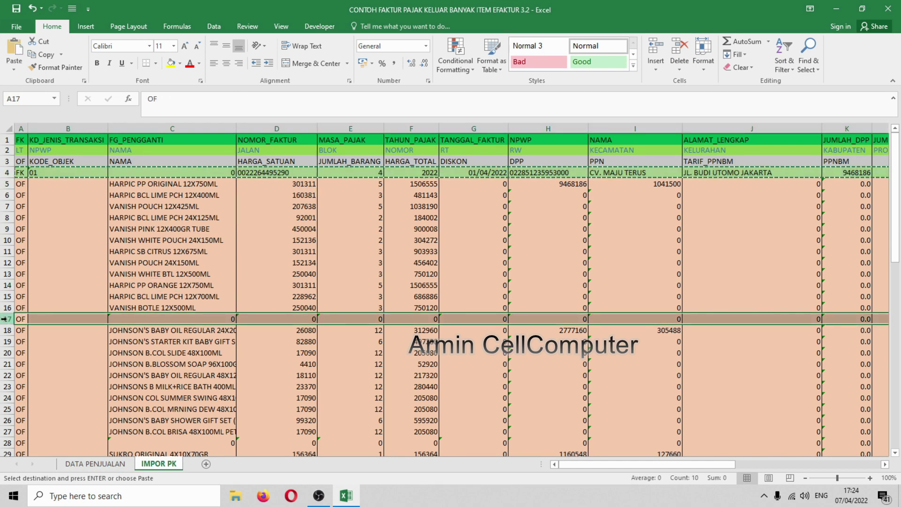
{"action": "key", "text": "ctrl+v"}
{"action": "scroll", "coordinate": [5, 328], "scroll_direction": "down", "scroll_amount": 2}
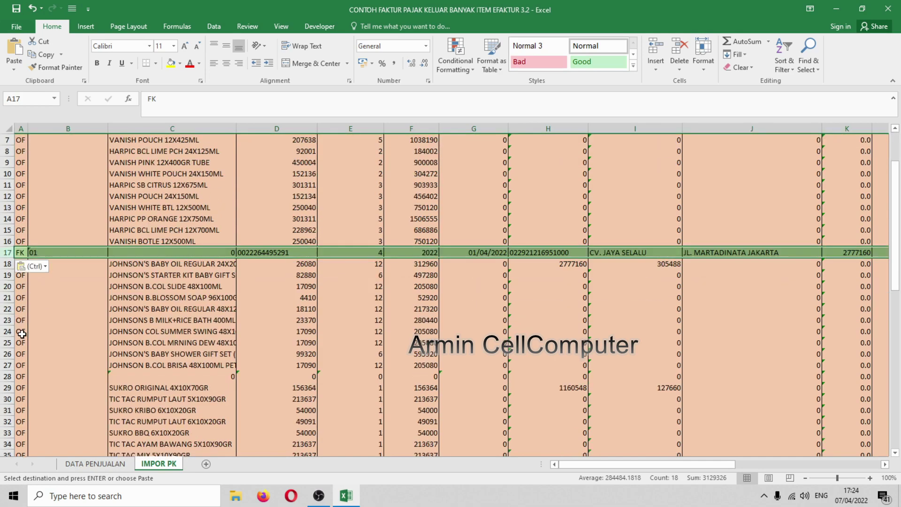
{"action": "left_click", "coordinate": [6, 377]}
{"action": "key", "text": "ctrl+v"}
{"action": "scroll", "coordinate": [5, 378], "scroll_direction": "down", "scroll_amount": 3}
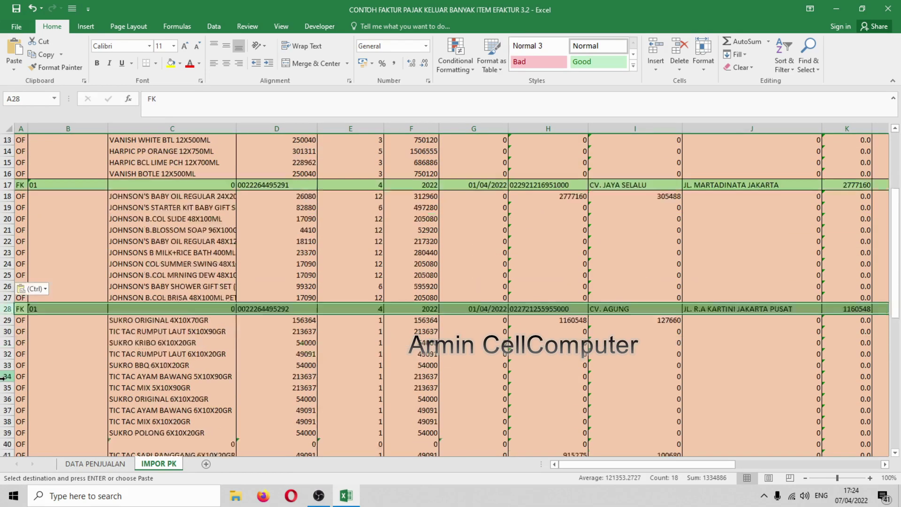
{"action": "left_click", "coordinate": [3, 409]}
{"action": "key", "text": "ctrl+v"}
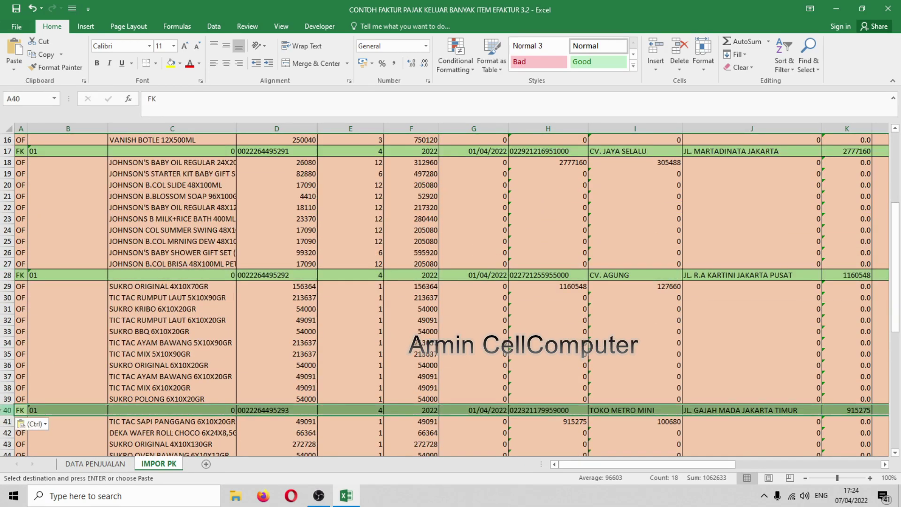
{"action": "scroll", "coordinate": [5, 408], "scroll_direction": "down", "scroll_amount": 4}
{"action": "left_click", "coordinate": [5, 388]}
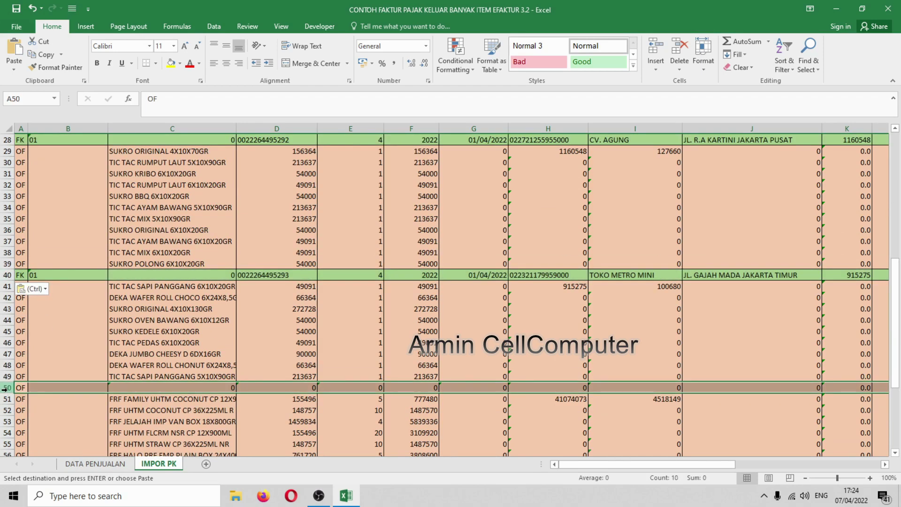
{"action": "key", "text": "ctrl+v"}
{"action": "scroll", "coordinate": [9, 394], "scroll_direction": "down", "scroll_amount": 6}
{"action": "scroll", "coordinate": [15, 399], "scroll_direction": "down", "scroll_amount": 1}
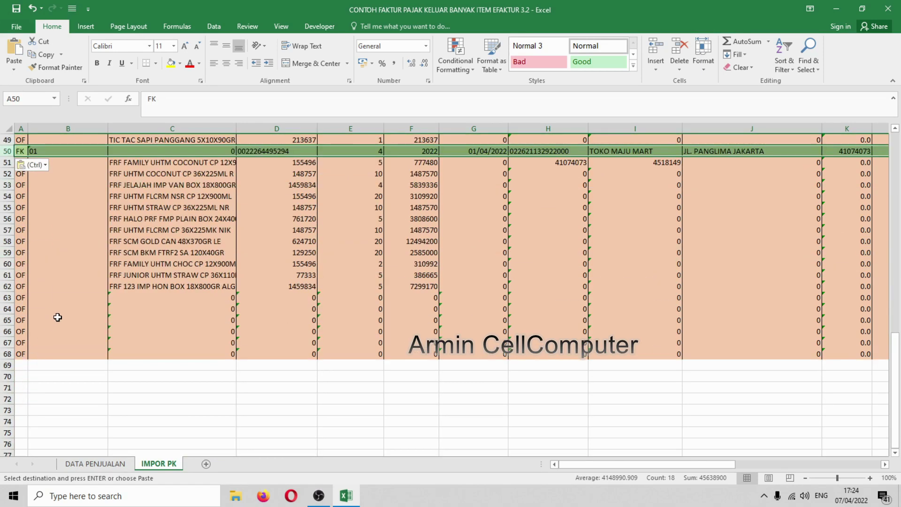
{"action": "left_click_drag", "start_coordinate": [5, 297], "coordinate": [5, 399]}
- Delete the leftover empty rows below the last invoice group
{"action": "right_click", "coordinate": [6, 378]}
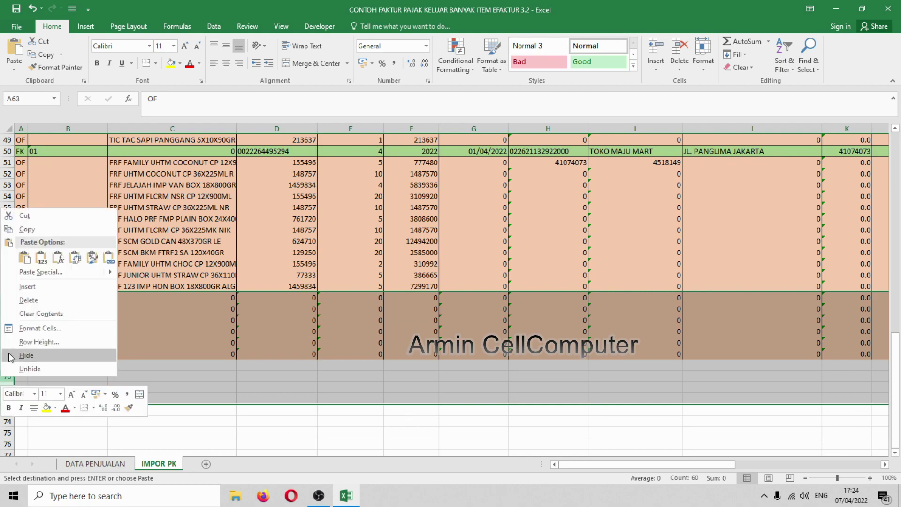
{"action": "left_click", "coordinate": [28, 296]}
{"action": "left_click", "coordinate": [276, 253]}
{"action": "scroll", "coordinate": [275, 333], "scroll_direction": "up", "scroll_amount": 5}
{"action": "scroll", "coordinate": [276, 333], "scroll_direction": "up", "scroll_amount": 11}
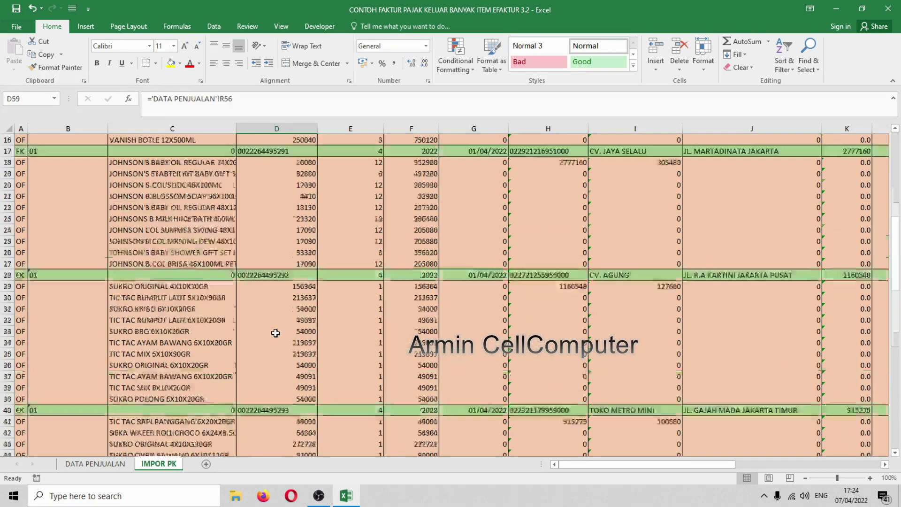
- Spot-check unit price, quantity, total and discount cells in rows 9–22, then close Excel
{"action": "left_click", "coordinate": [295, 227]}
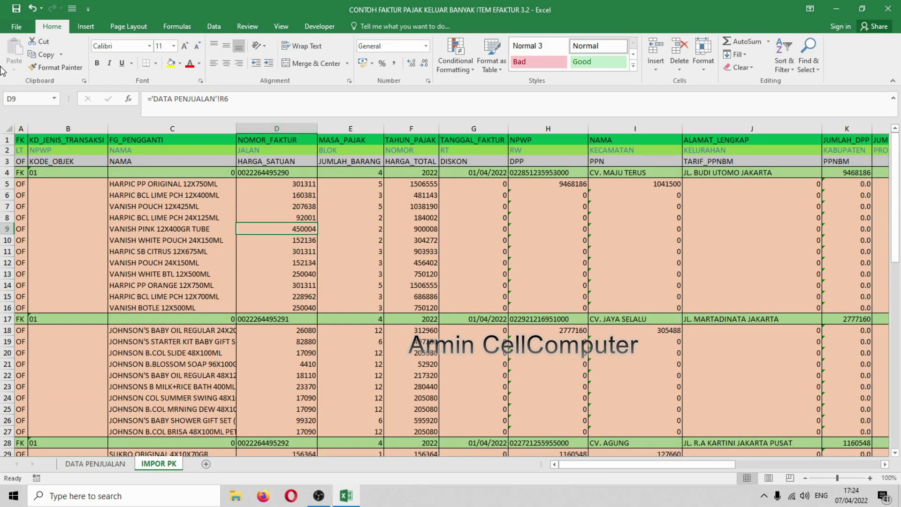
{"action": "left_click", "coordinate": [345, 227]}
{"action": "left_click", "coordinate": [385, 286]}
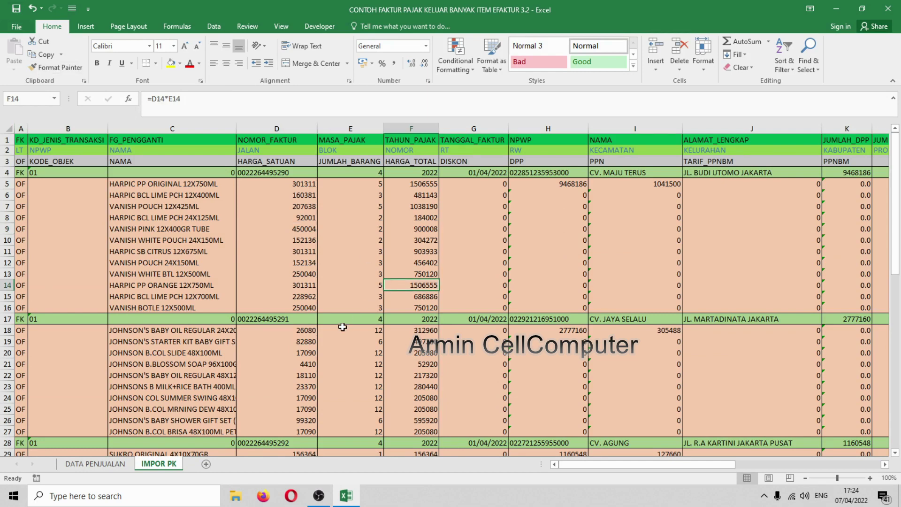
{"action": "left_click", "coordinate": [343, 328]}
{"action": "left_click", "coordinate": [389, 375]}
{"action": "left_click", "coordinate": [471, 376]}
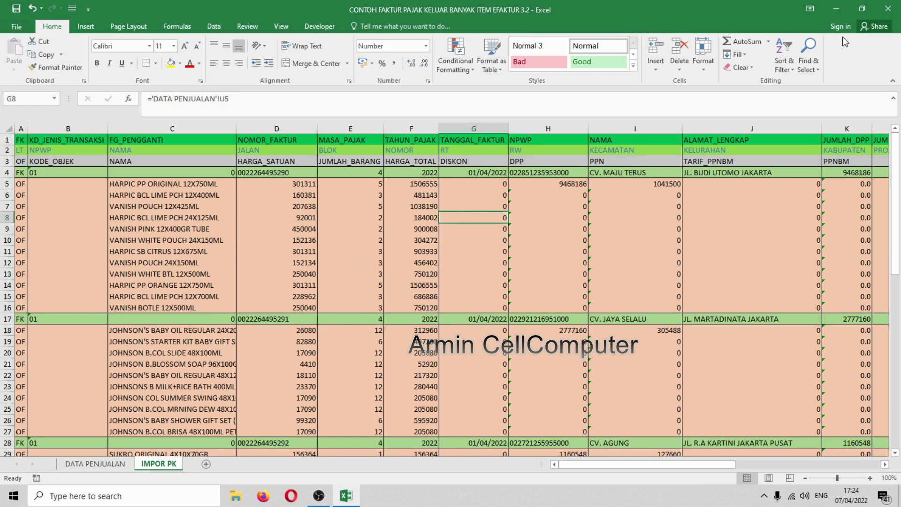
{"action": "left_click", "coordinate": [885, 10]}
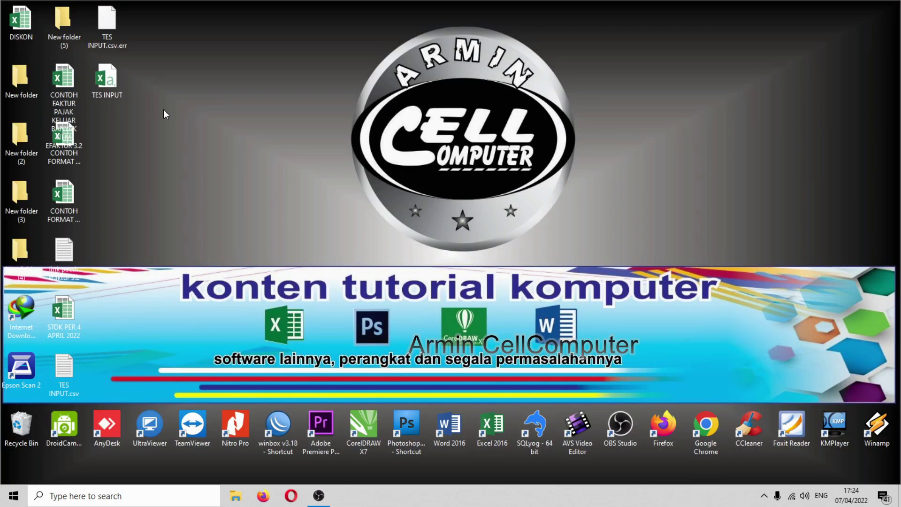
- Duplicate the CONTOH FAKTUR workbook on the desktop as a '- Copy' file and open it
{"action": "right_click", "coordinate": [69, 81]}
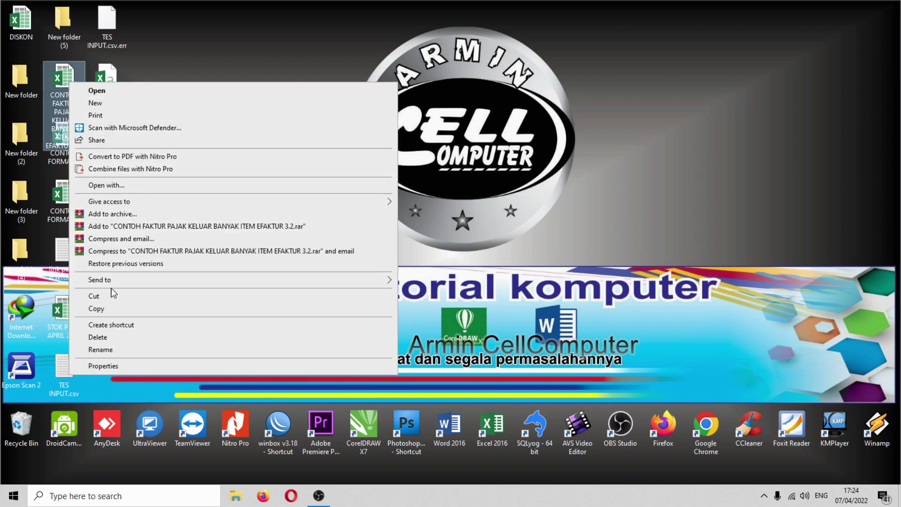
{"action": "left_click", "coordinate": [114, 311]}
{"action": "right_click", "coordinate": [168, 36]}
{"action": "left_click", "coordinate": [200, 86]}
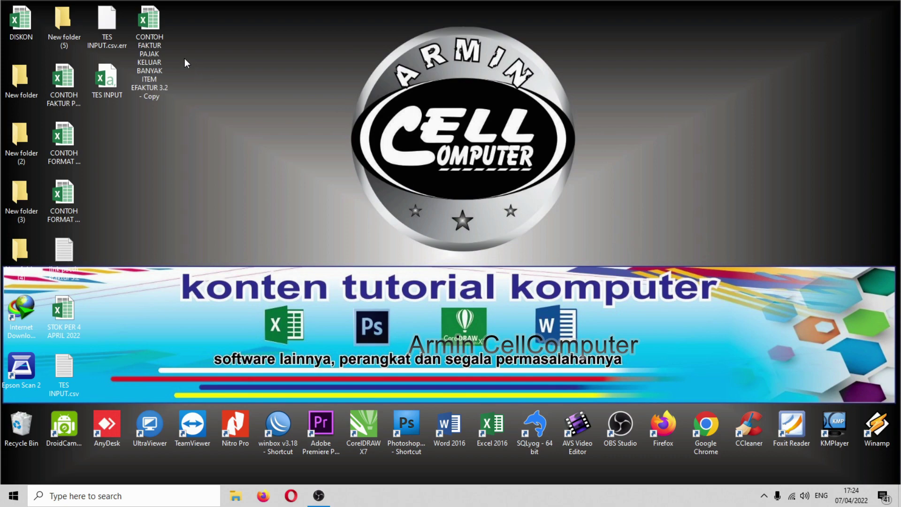
{"action": "right_click", "coordinate": [145, 29]}
{"action": "double_click", "coordinate": [145, 24]}
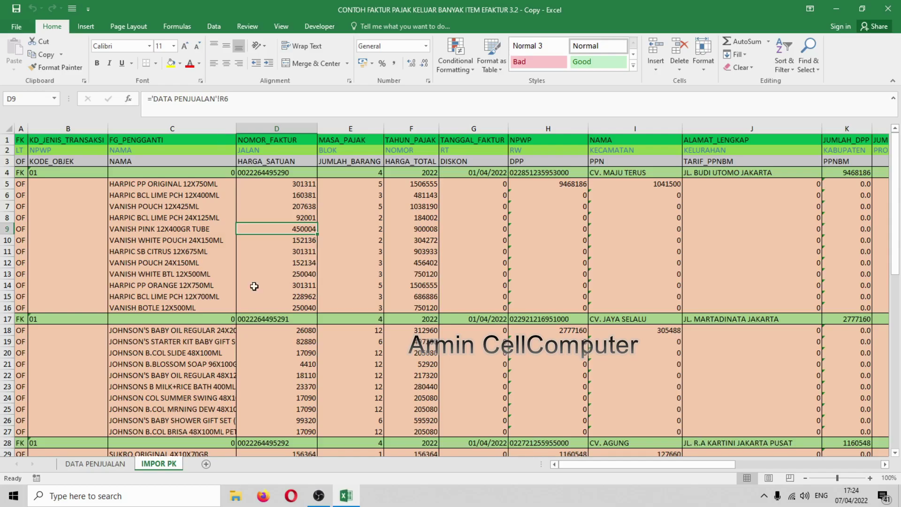
- Move the IMPOR PK sheet from the copied workbook into a new workbook, Book1
{"action": "left_click", "coordinate": [254, 296]}
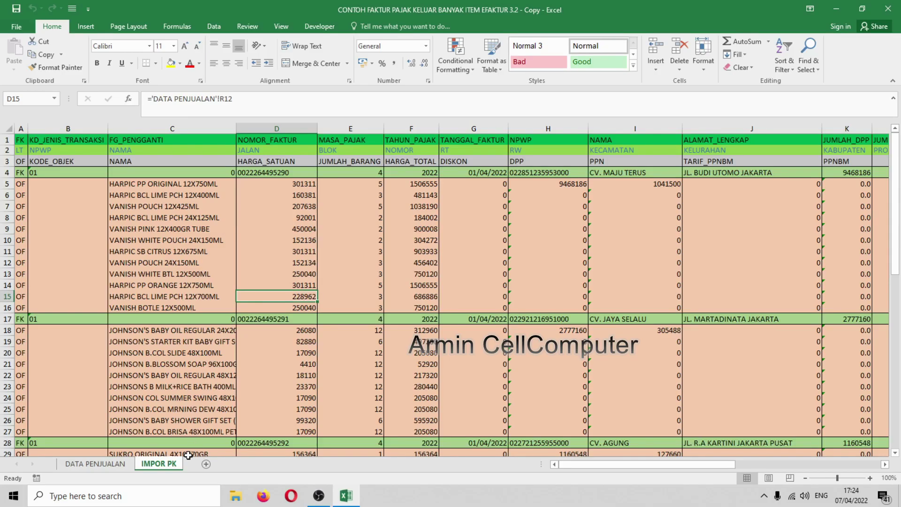
{"action": "right_click", "coordinate": [162, 465]}
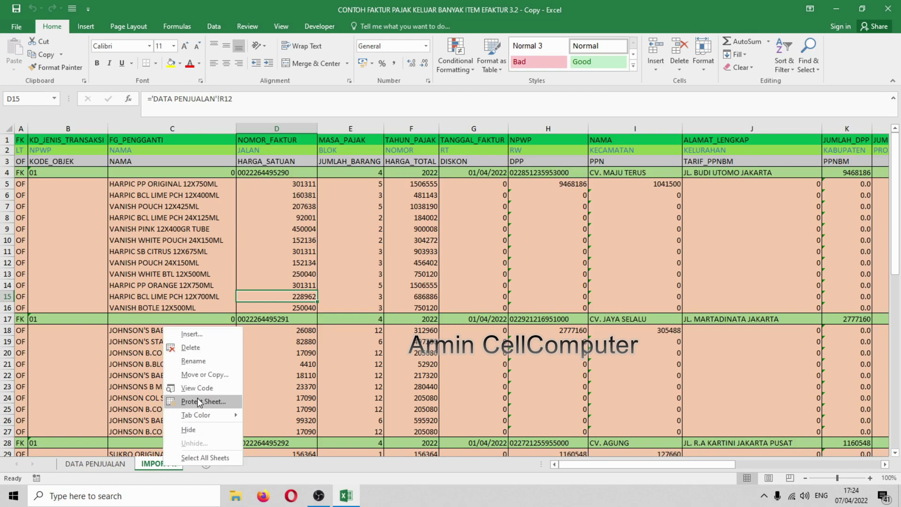
{"action": "left_click", "coordinate": [202, 375]}
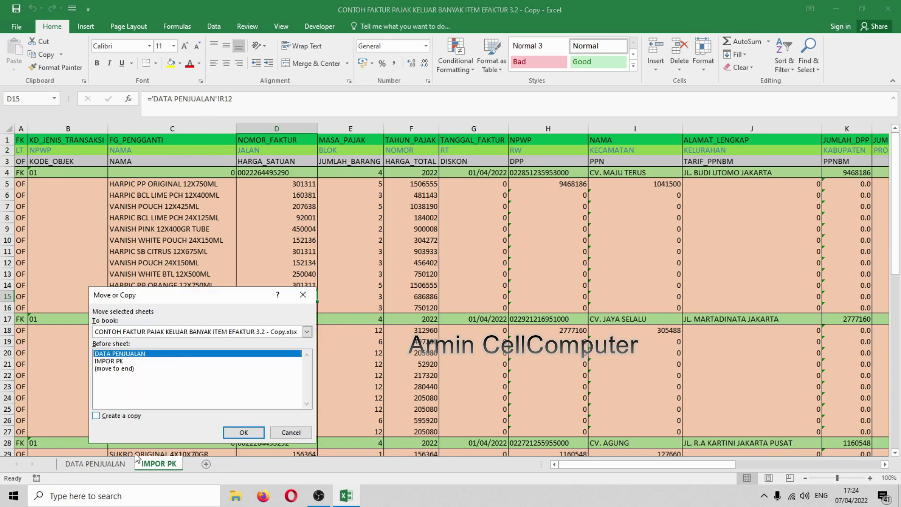
{"action": "left_click_drag", "start_coordinate": [191, 300], "coordinate": [342, 197]}
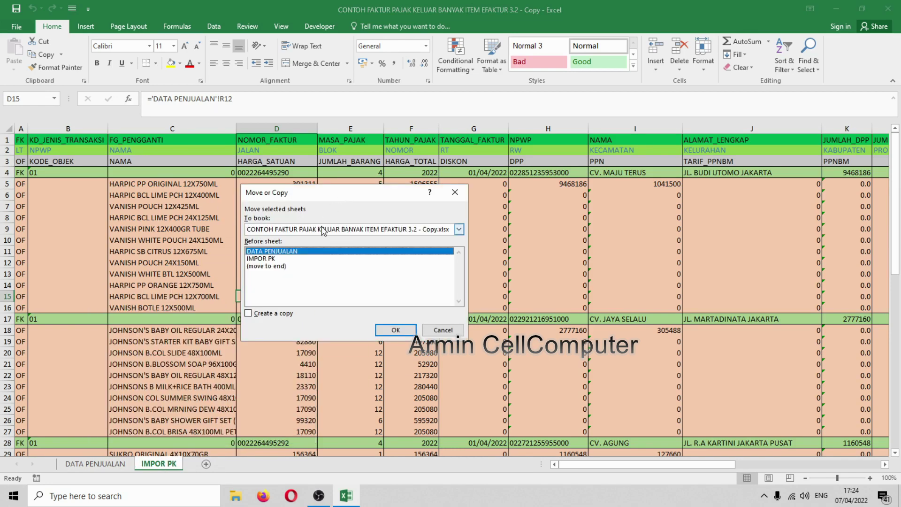
{"action": "left_click", "coordinate": [459, 229]}
{"action": "left_click", "coordinate": [295, 240]}
{"action": "left_click", "coordinate": [395, 330]}
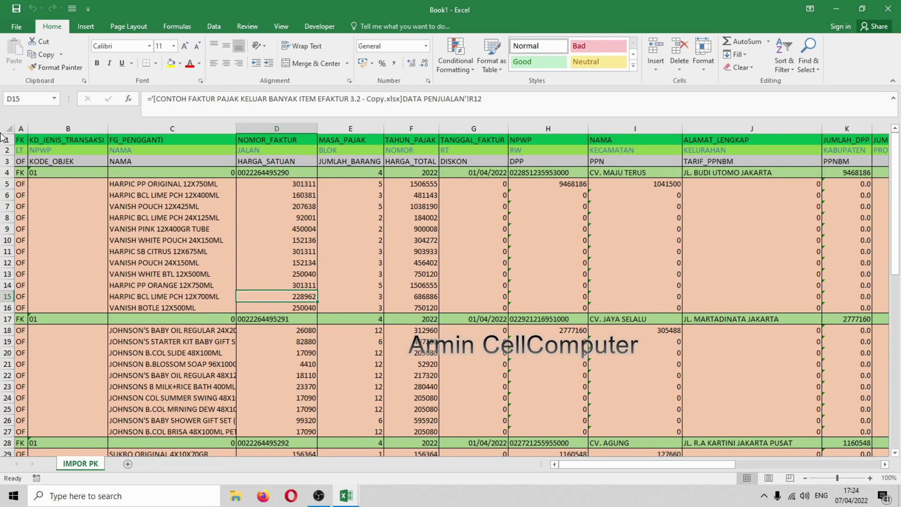
- Save the workbook to the Desktop as CSV (Comma delimited), named 'TES INPUT LAGI'
{"action": "left_click", "coordinate": [16, 26]}
{"action": "left_click", "coordinate": [27, 141]}
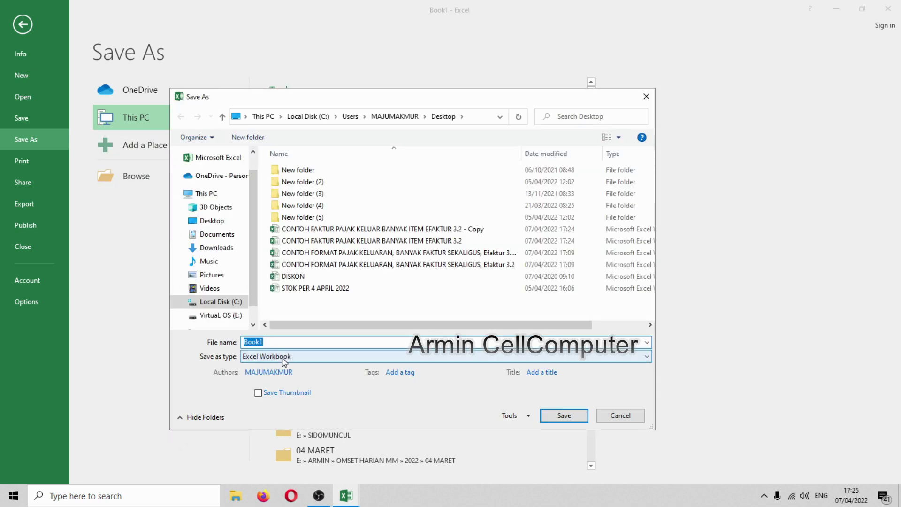
{"action": "left_click", "coordinate": [271, 356]}
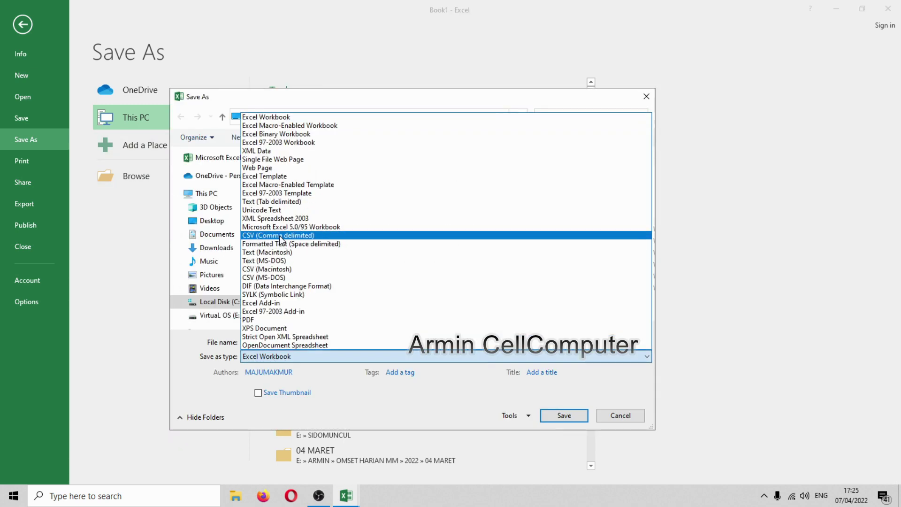
{"action": "left_click", "coordinate": [280, 239]}
{"action": "left_click", "coordinate": [281, 357]}
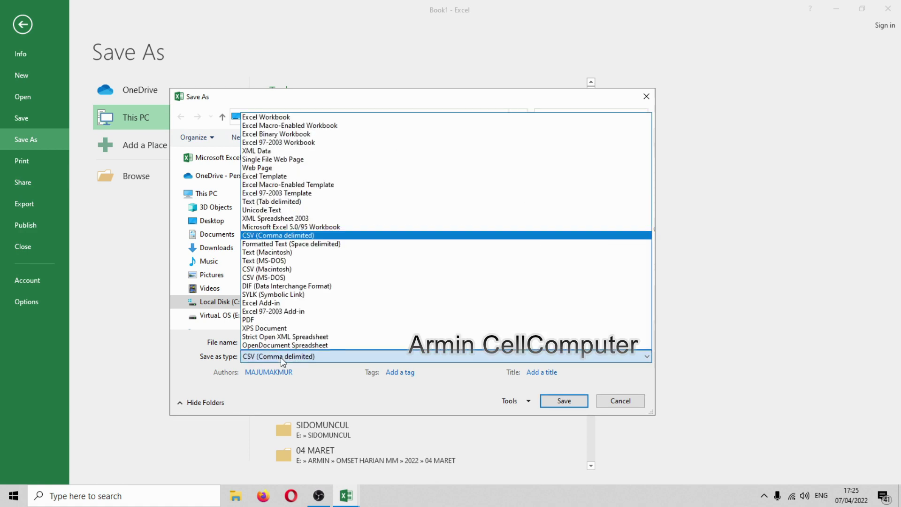
{"action": "left_click", "coordinate": [281, 356]}
{"action": "double_click", "coordinate": [277, 342]}
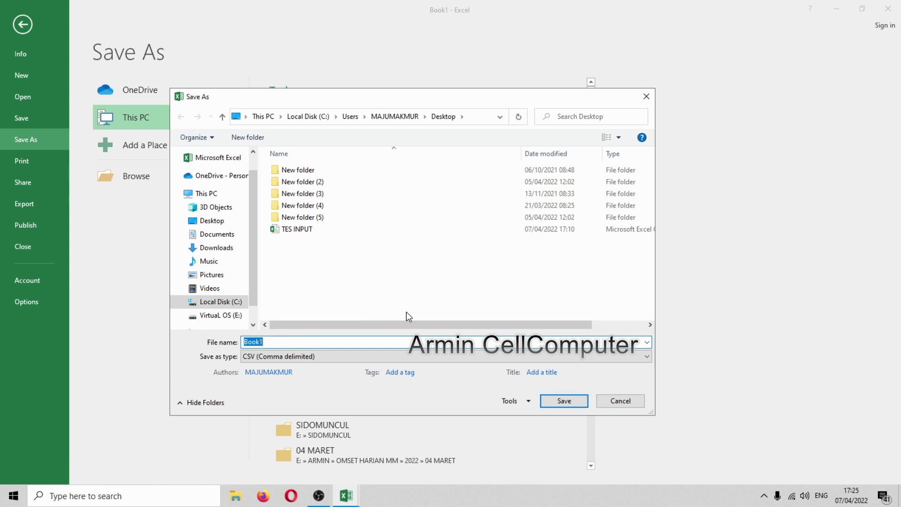
{"action": "type", "text": "TES IN"}
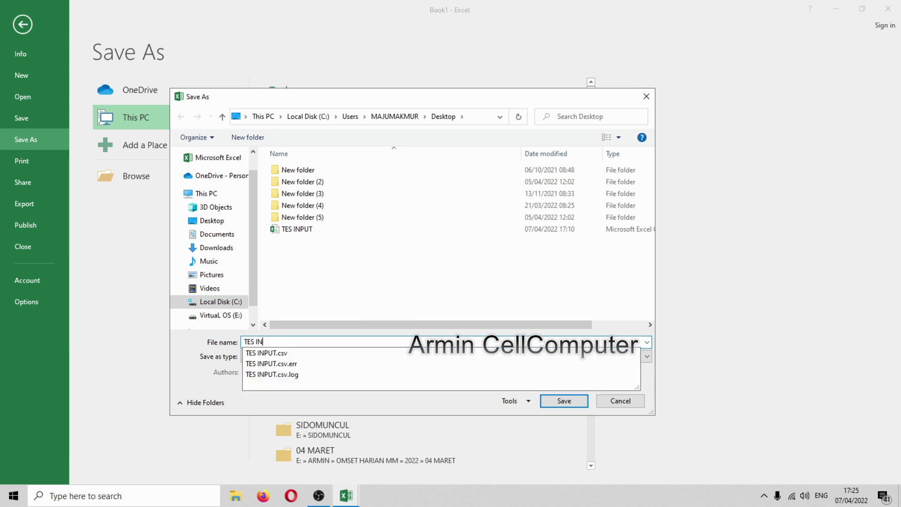
{"action": "type", "text": "PUT LAGI"}
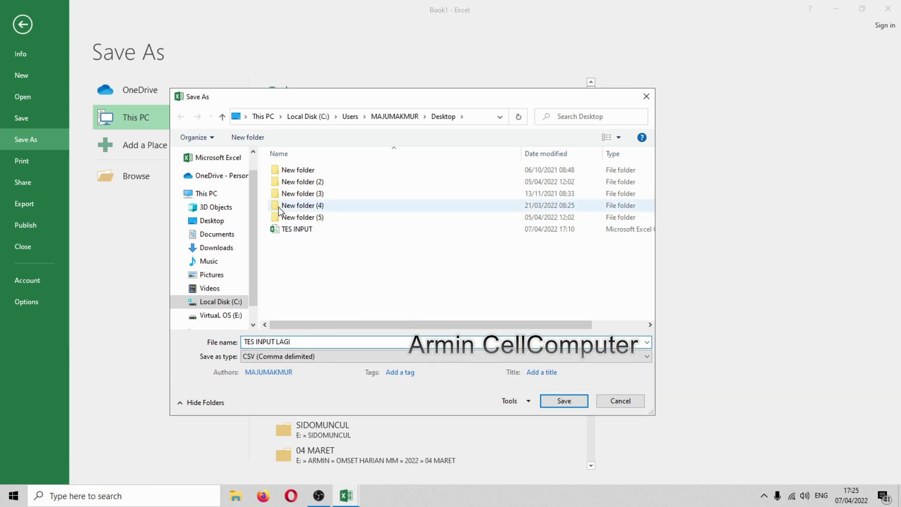
{"action": "left_click", "coordinate": [563, 402]}
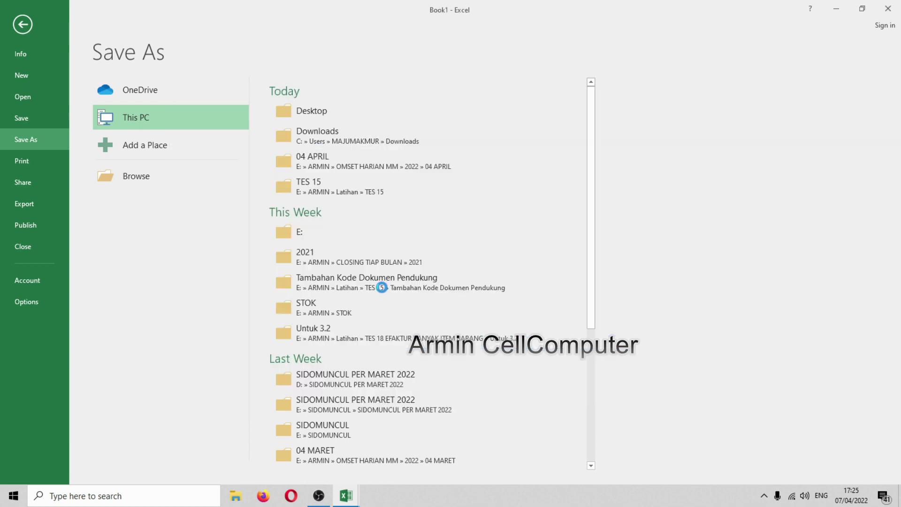
- Keep the CSV format, save and close TES INPUT LAGI, then close the copied workbook without saving
{"action": "left_click", "coordinate": [407, 283]}
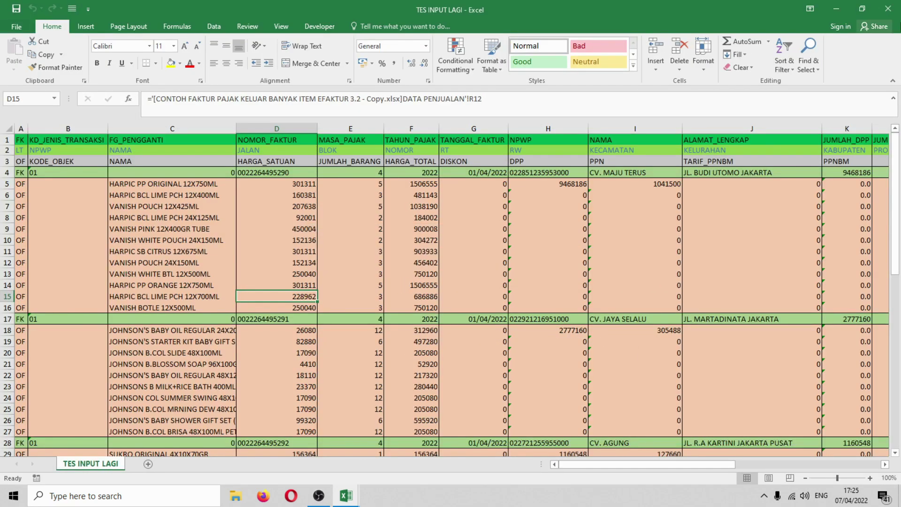
{"action": "left_click", "coordinate": [887, 9]}
{"action": "left_click", "coordinate": [402, 260]}
{"action": "left_click", "coordinate": [407, 282]}
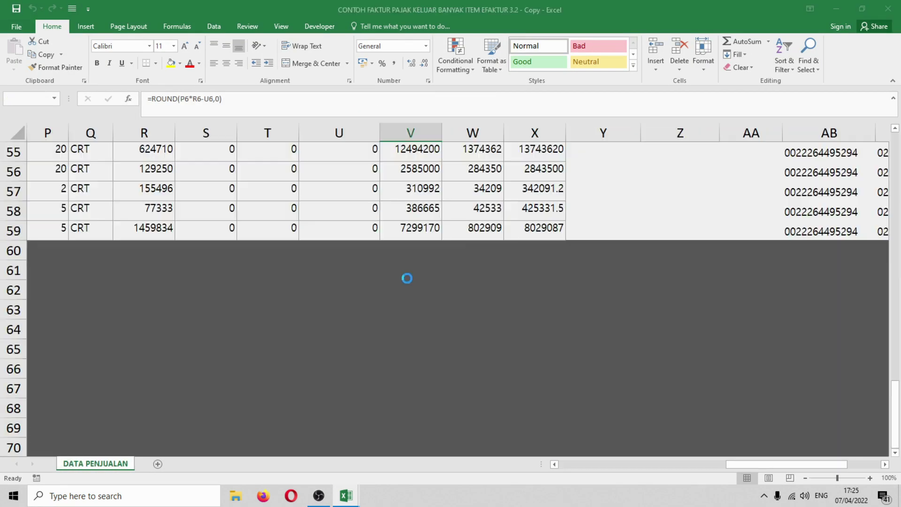
{"action": "left_click", "coordinate": [888, 8]}
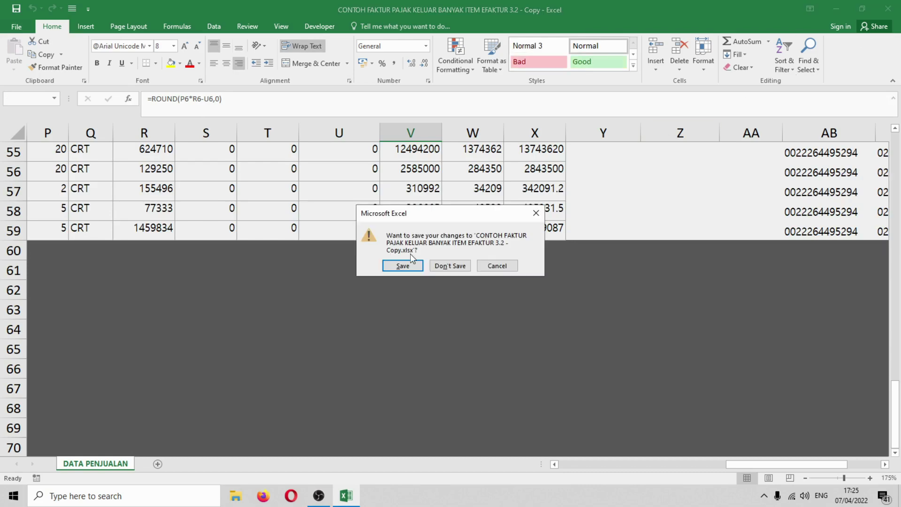
{"action": "left_click", "coordinate": [455, 266]}
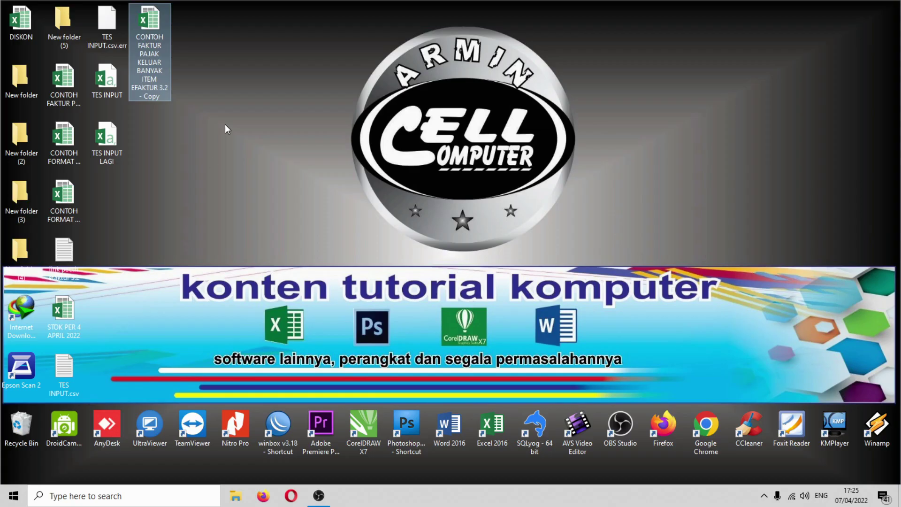
- Refresh the desktop so the TES INPUT LAGI CSV file appears
{"action": "left_click", "coordinate": [226, 128]}
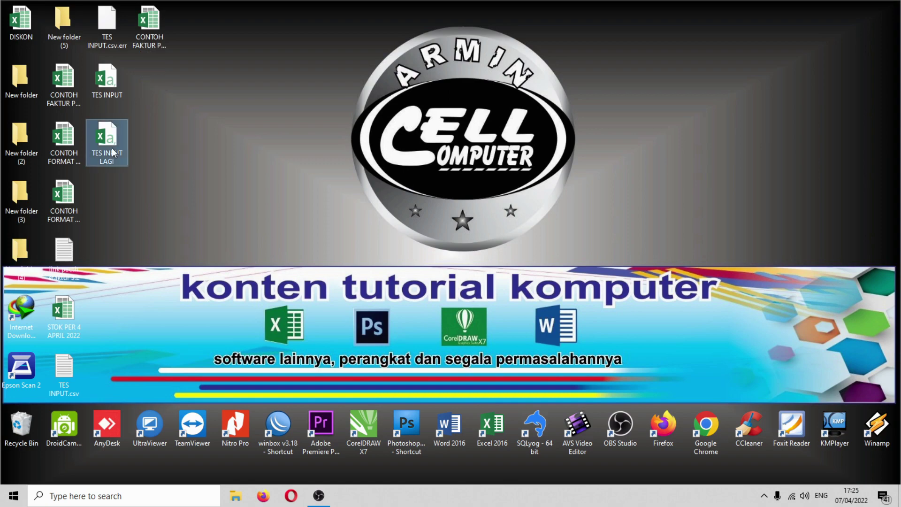
{"action": "right_click", "coordinate": [177, 120]}
{"action": "right_click", "coordinate": [235, 95]}
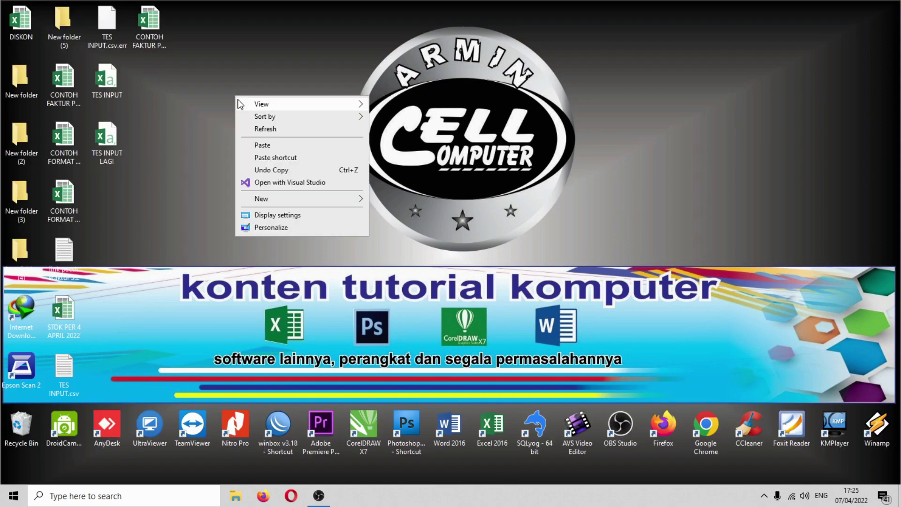
{"action": "left_click", "coordinate": [270, 130]}
- Launch ETaxInvoice from the Efaktur Ver 3.2 folder on drive E: in File Explorer
{"action": "left_click", "coordinate": [236, 495]}
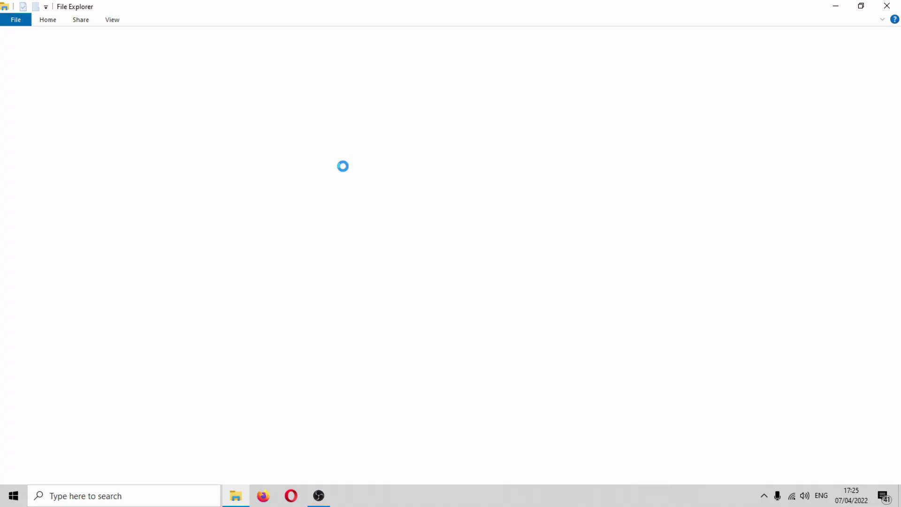
{"action": "left_click", "coordinate": [36, 225]}
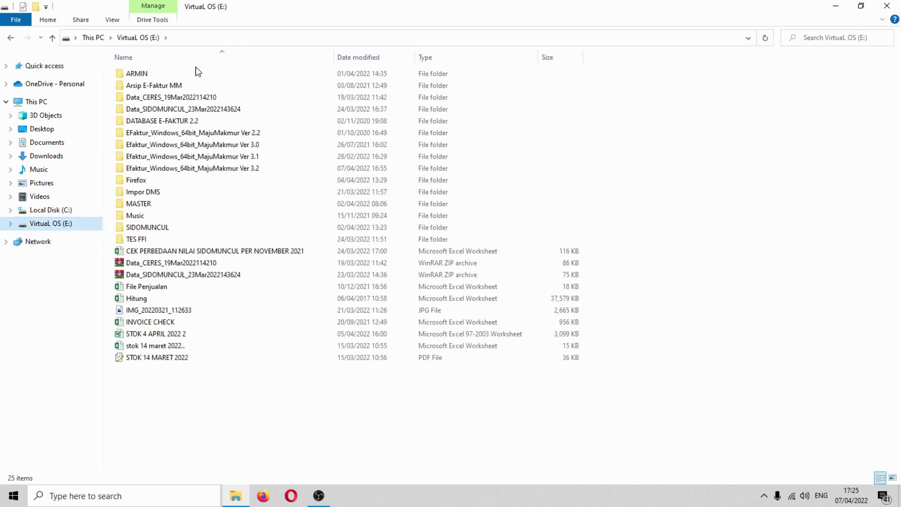
{"action": "double_click", "coordinate": [211, 170]}
{"action": "scroll", "coordinate": [211, 173], "scroll_direction": "down", "scroll_amount": 15}
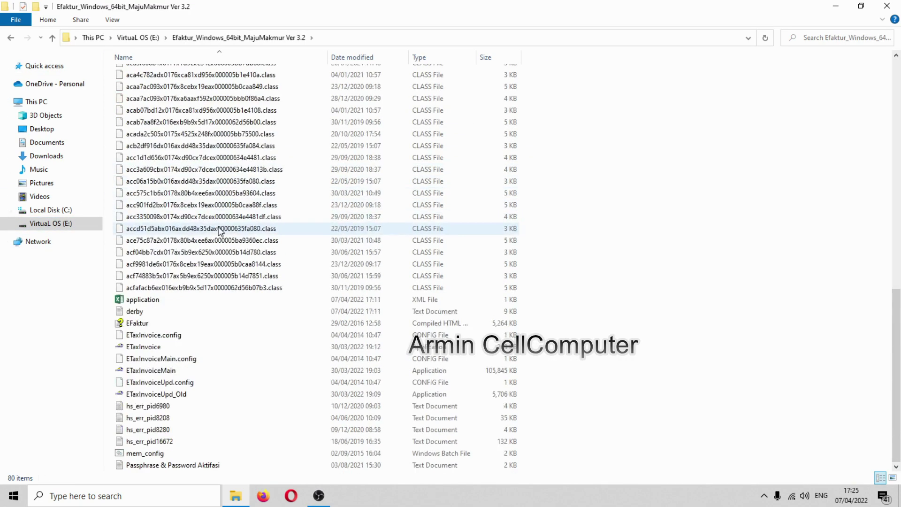
{"action": "right_click", "coordinate": [142, 350]}
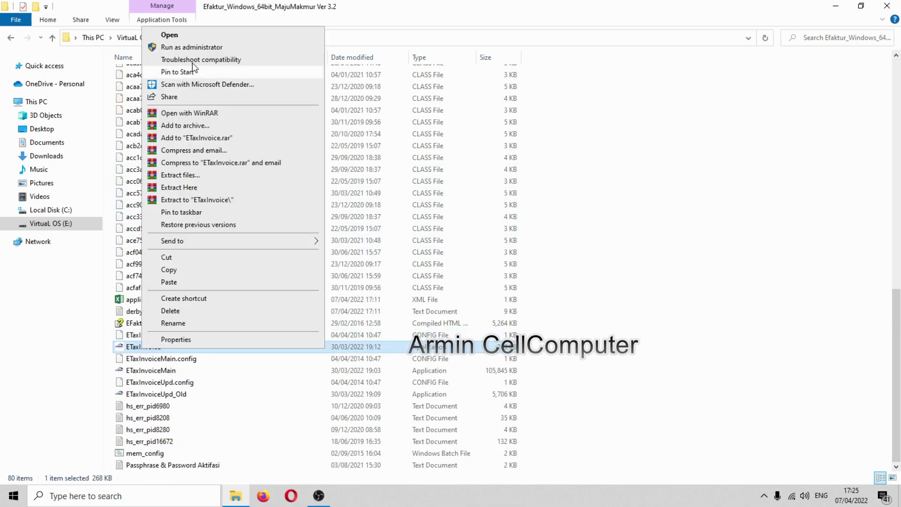
{"action": "left_click", "coordinate": [196, 34]}
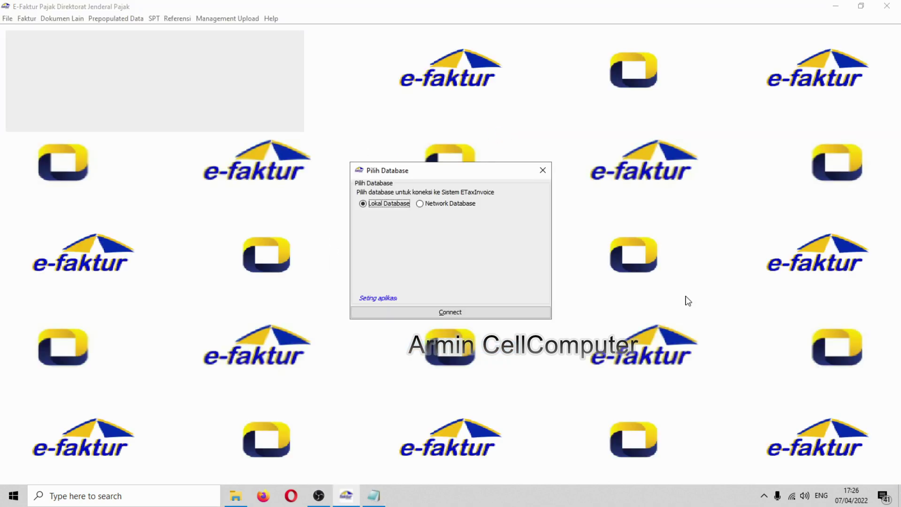
- Connect e-Faktur to the local database and log in with the account password
{"action": "left_click", "coordinate": [440, 313]}
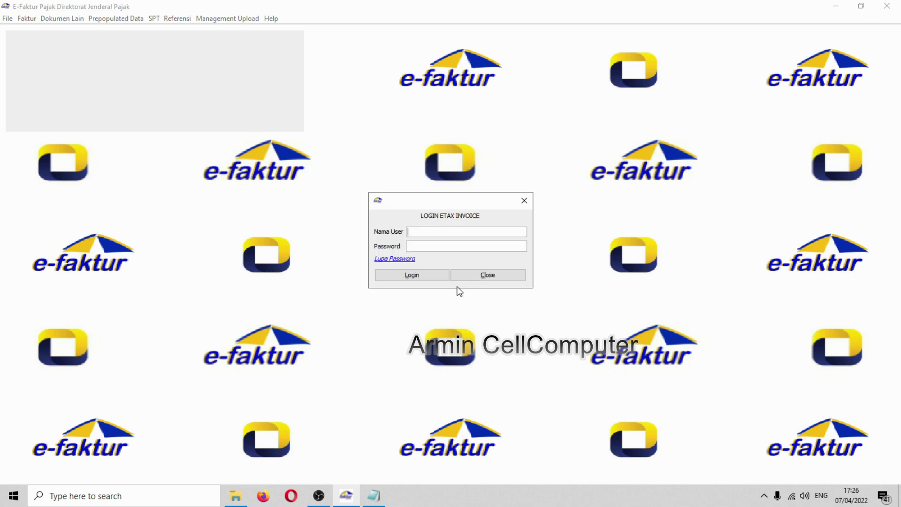
{"action": "left_click", "coordinate": [444, 247]}
{"action": "key", "text": "ctrl+v"}
{"action": "left_click", "coordinate": [422, 276]}
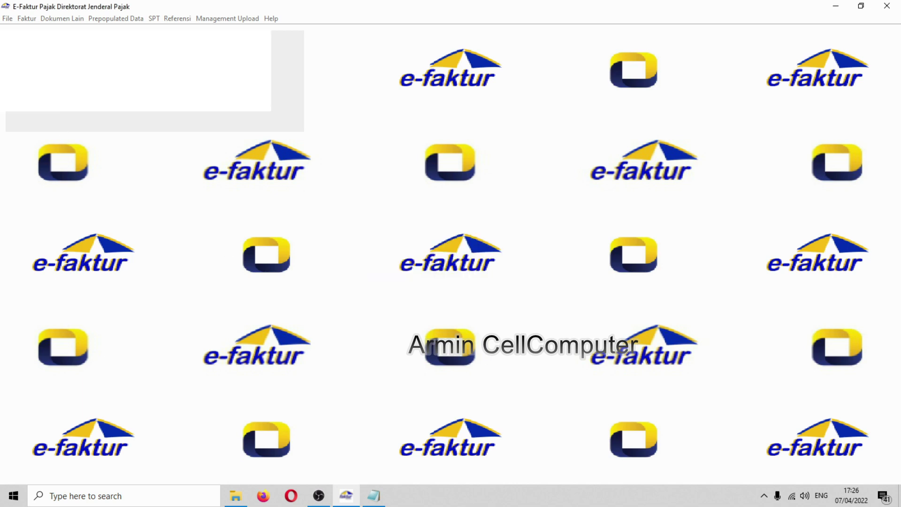
- Connect to the database via File > Administrasi DB, then log in again with user name and password
{"action": "left_click", "coordinate": [7, 18]}
{"action": "left_click", "coordinate": [28, 28]}
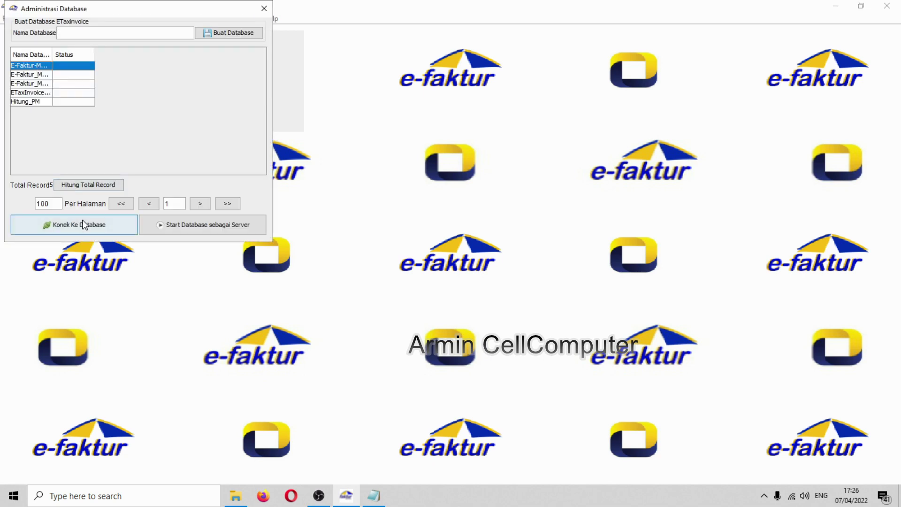
{"action": "left_click", "coordinate": [84, 225]}
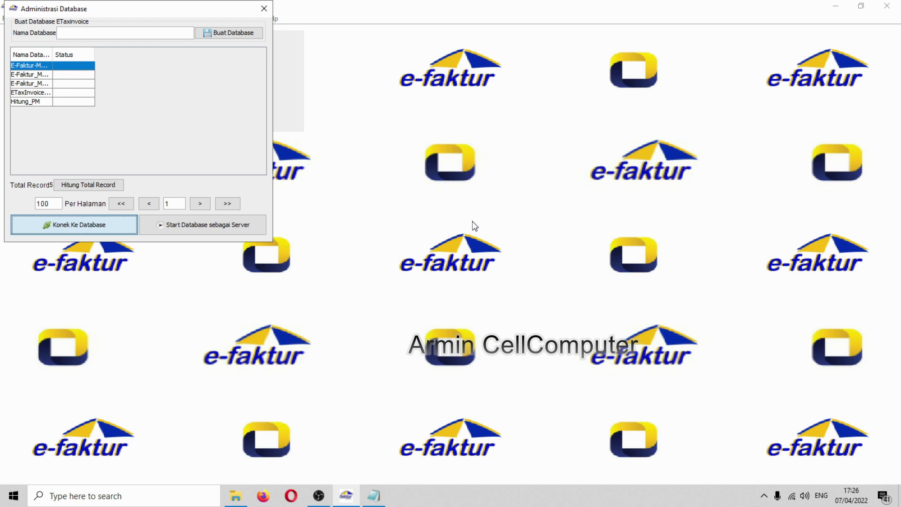
{"action": "left_click", "coordinate": [137, 153]}
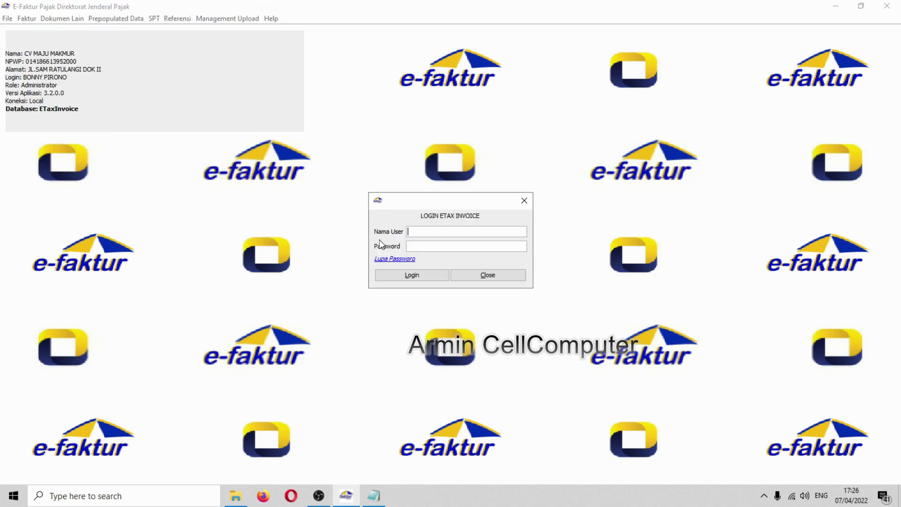
{"action": "key", "text": "ctrl+v"}
{"action": "left_click", "coordinate": [430, 230]}
{"action": "type", "text": "admin"}
{"action": "key", "text": "Return"}
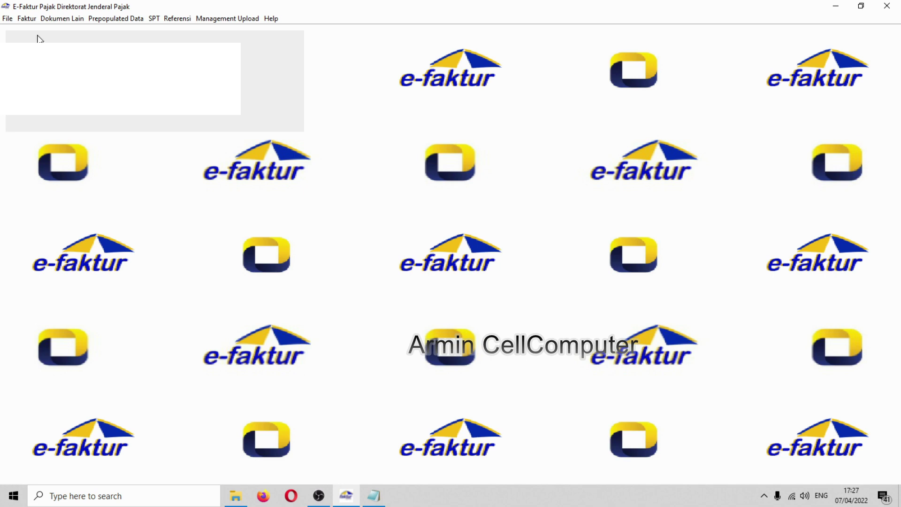
- Open the Pajak Keluaran Import window and load Desktop\TES INPUT LAGI.csv
{"action": "left_click", "coordinate": [26, 19]}
{"action": "mouse_move", "coordinate": [56, 31]}
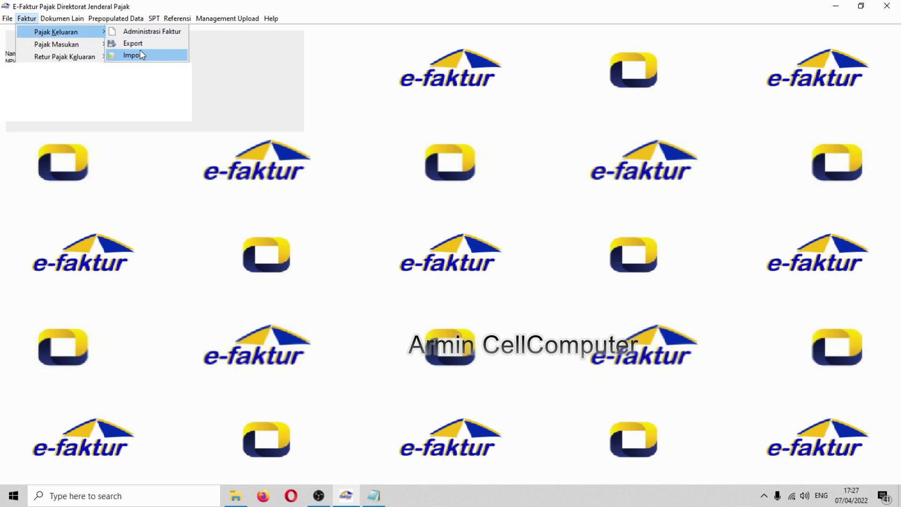
{"action": "left_click", "coordinate": [136, 55]}
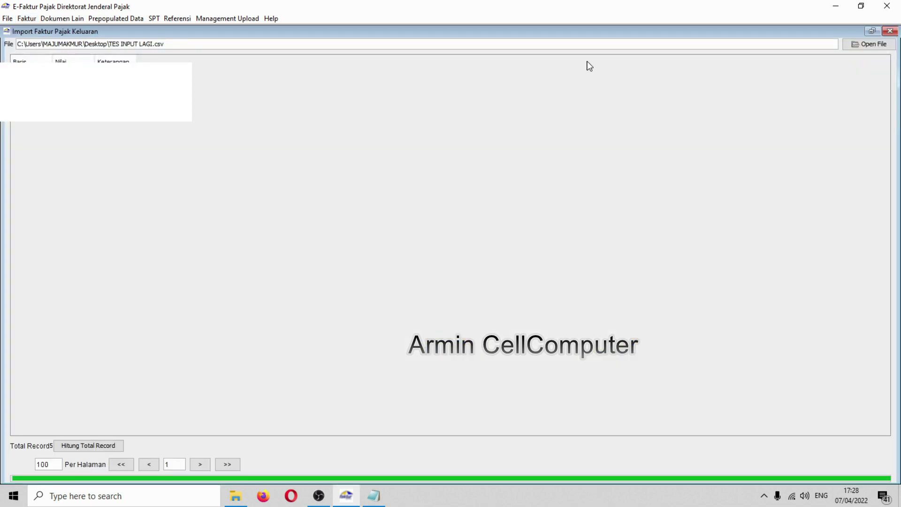
{"action": "left_click", "coordinate": [868, 44]}
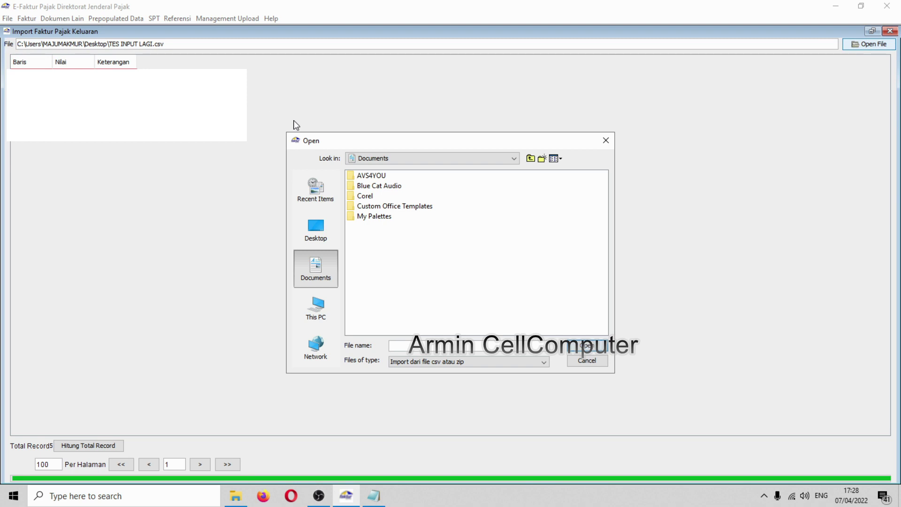
{"action": "left_click", "coordinate": [379, 160]}
{"action": "scroll", "coordinate": [385, 191], "scroll_direction": "up", "scroll_amount": 2}
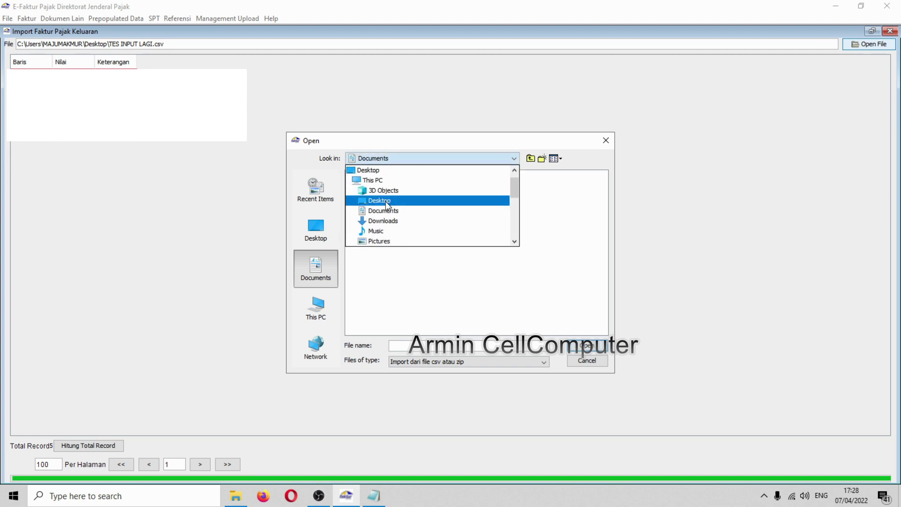
{"action": "left_click", "coordinate": [379, 201]}
{"action": "left_click", "coordinate": [371, 227]}
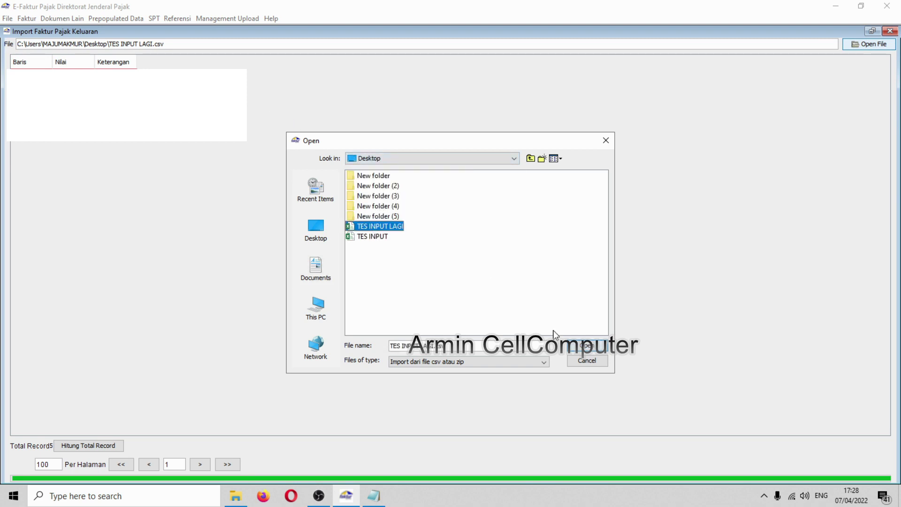
{"action": "left_click", "coordinate": [581, 346]}
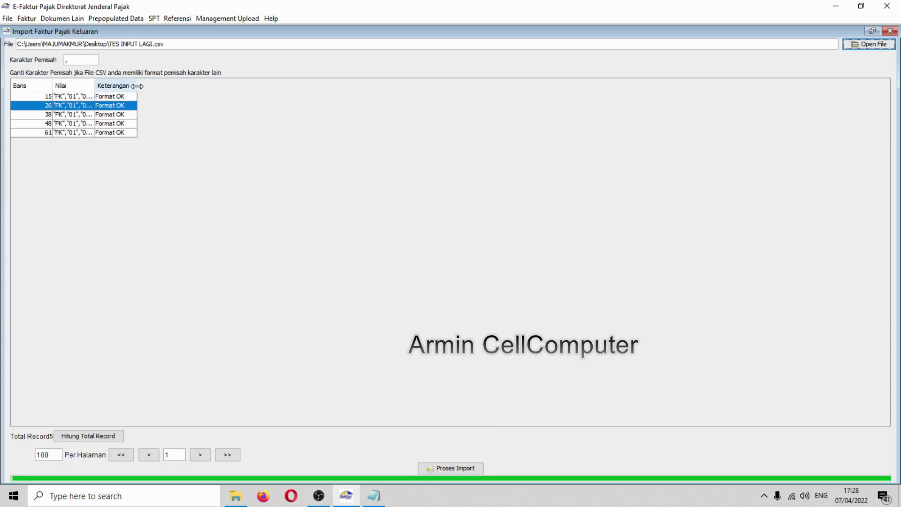
- Widen the Keterangan column and check the status of each preview row
{"action": "left_click_drag", "start_coordinate": [137, 85], "coordinate": [171, 85]}
{"action": "left_click", "coordinate": [152, 96]}
{"action": "left_click", "coordinate": [148, 106]}
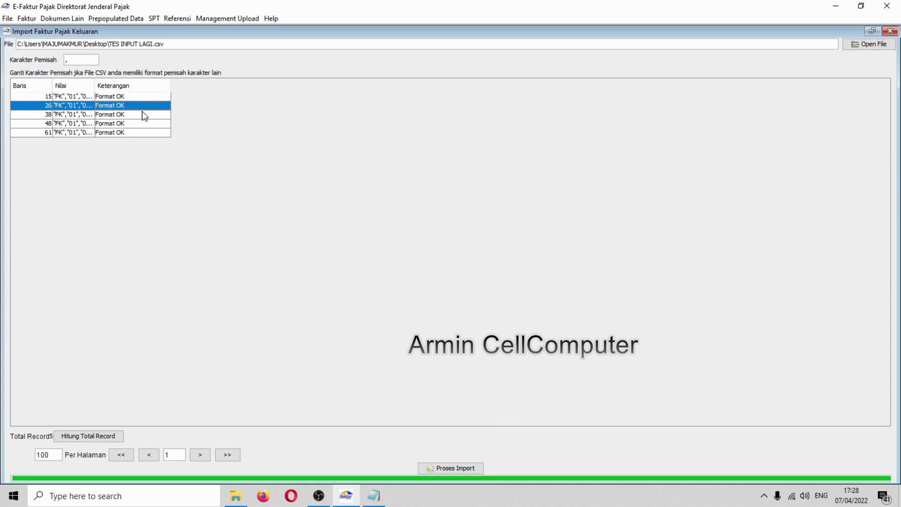
{"action": "left_click", "coordinate": [137, 123]}
{"action": "left_click", "coordinate": [137, 132]}
{"action": "left_click", "coordinate": [136, 123]}
{"action": "left_click", "coordinate": [136, 114]}
{"action": "left_click", "coordinate": [134, 106]}
{"action": "left_click", "coordinate": [135, 96]}
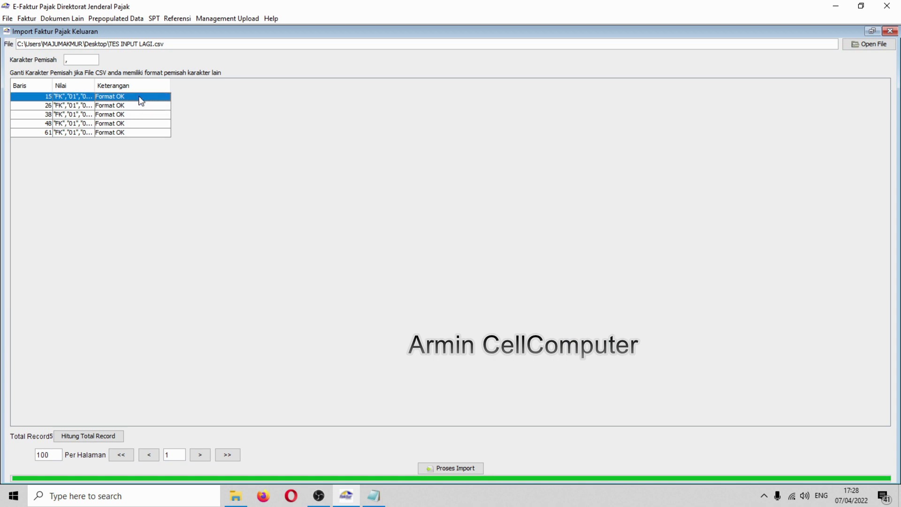
- Run Proses Import for the five rows, acknowledge the result, and close the window
{"action": "left_click", "coordinate": [463, 468]}
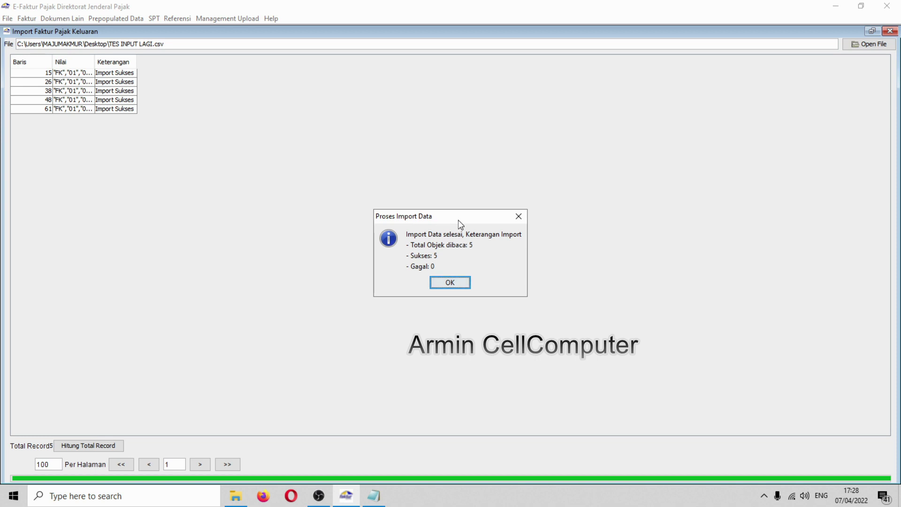
{"action": "left_click_drag", "start_coordinate": [458, 219], "coordinate": [322, 125]}
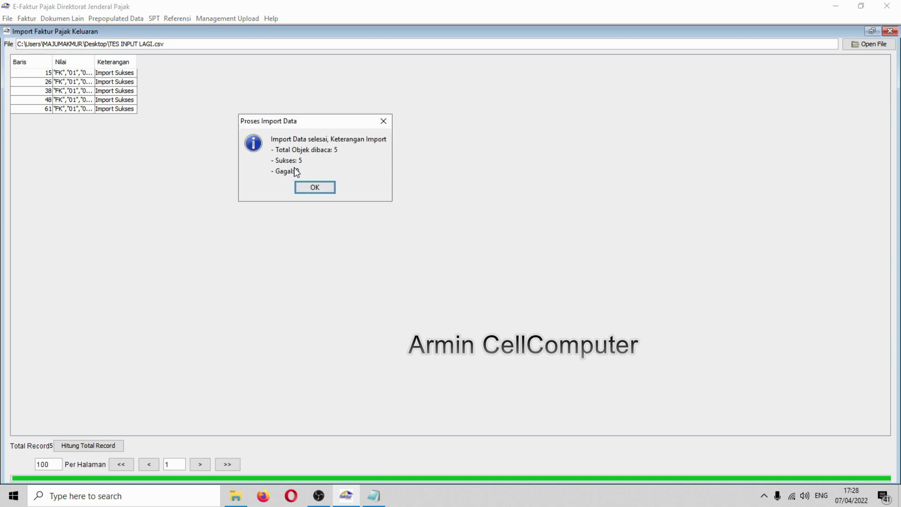
{"action": "left_click", "coordinate": [314, 188]}
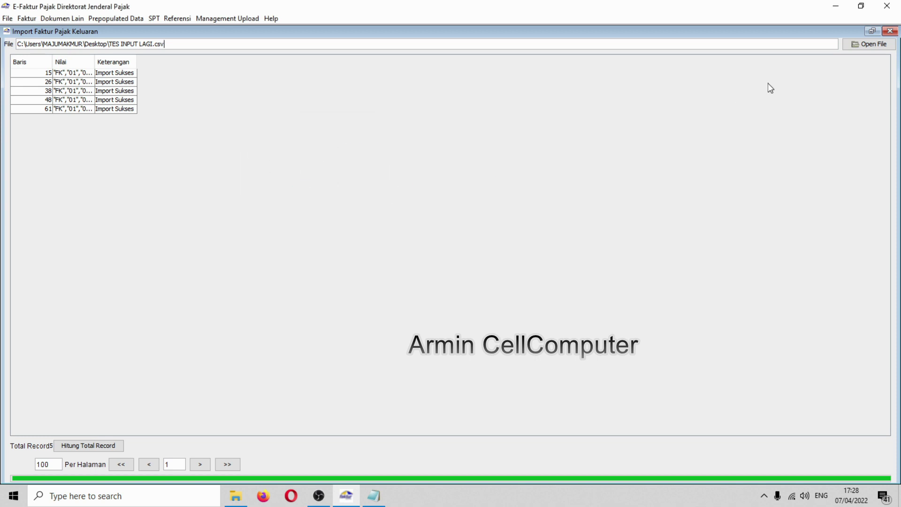
{"action": "left_click", "coordinate": [890, 31]}
- Open Administrasi Faktur Pajak Keluaran and filter it to Masa 4 and Tahun 2022
{"action": "left_click", "coordinate": [26, 19]}
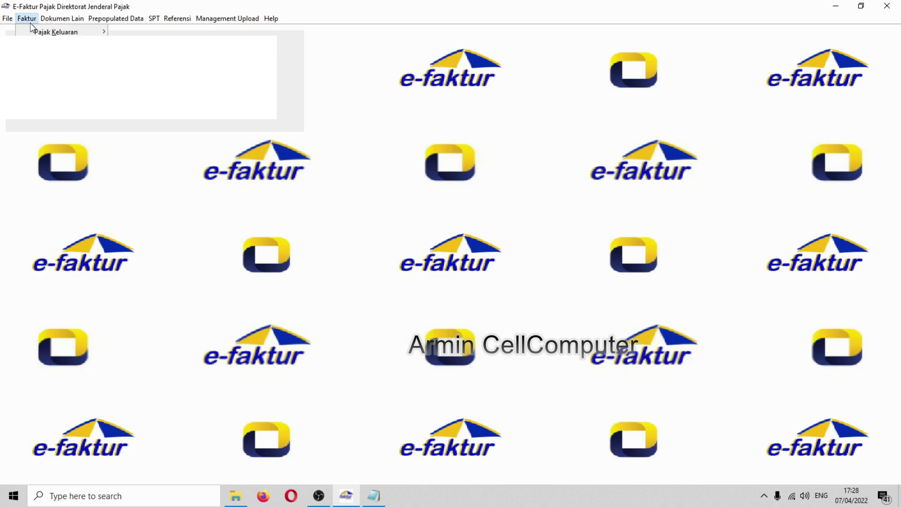
{"action": "mouse_move", "coordinate": [82, 31]}
{"action": "left_click", "coordinate": [145, 31]}
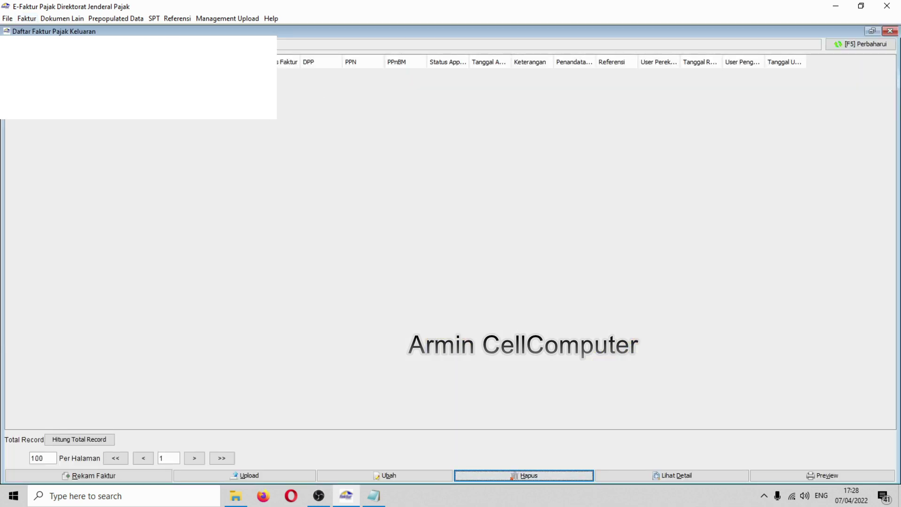
{"action": "left_click", "coordinate": [349, 201]}
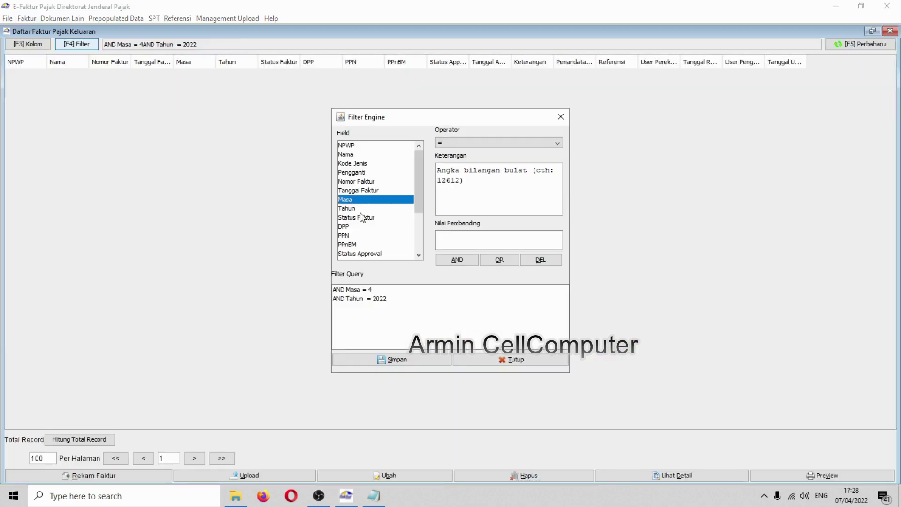
{"action": "left_click", "coordinate": [367, 299]}
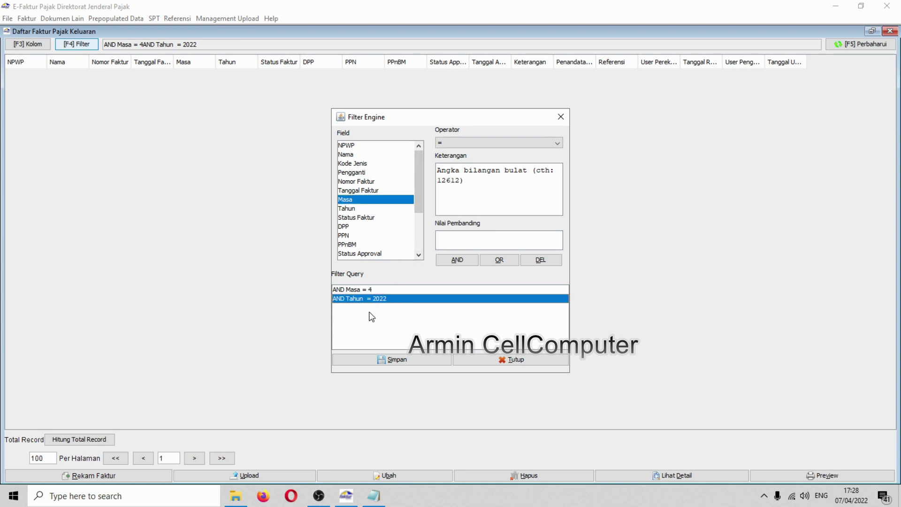
{"action": "left_click", "coordinate": [389, 357]}
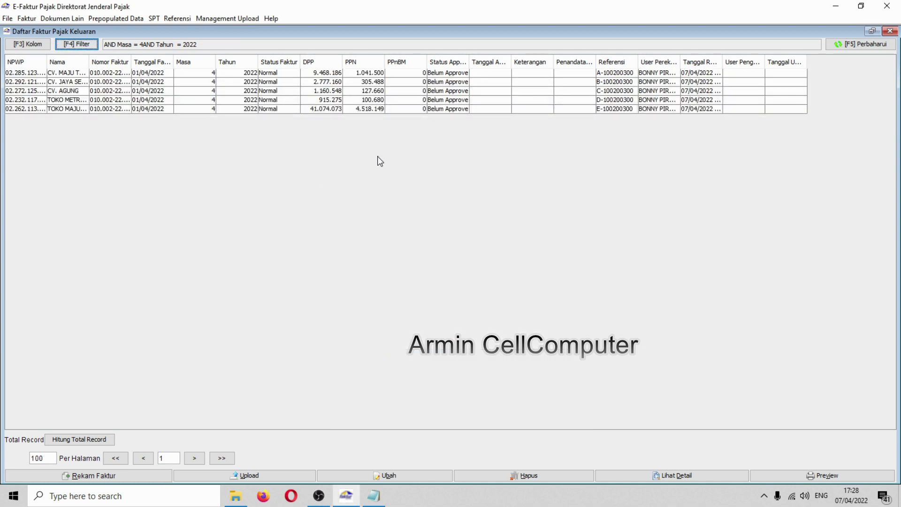
- Review the five imported invoices, A- to E-100200300, all marked Belum Approve
{"action": "left_click", "coordinate": [381, 74]}
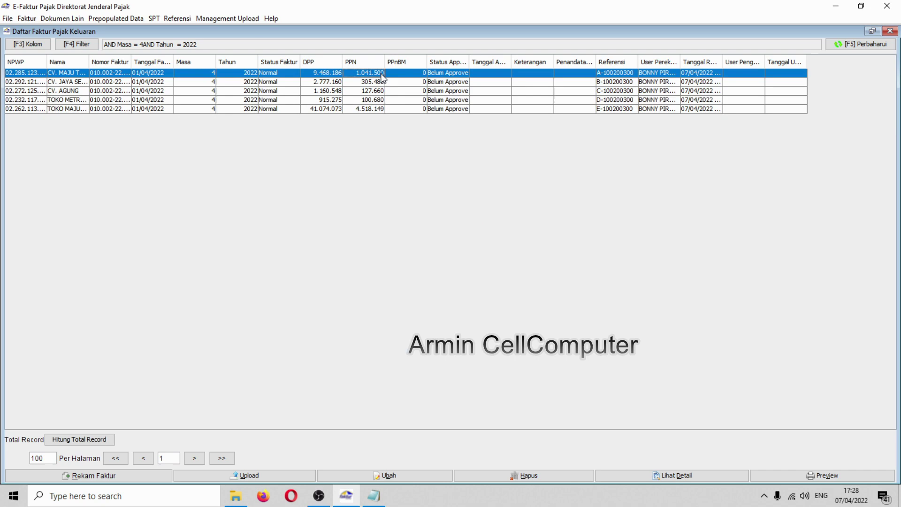
{"action": "left_click", "coordinate": [383, 109], "text": "shift"}
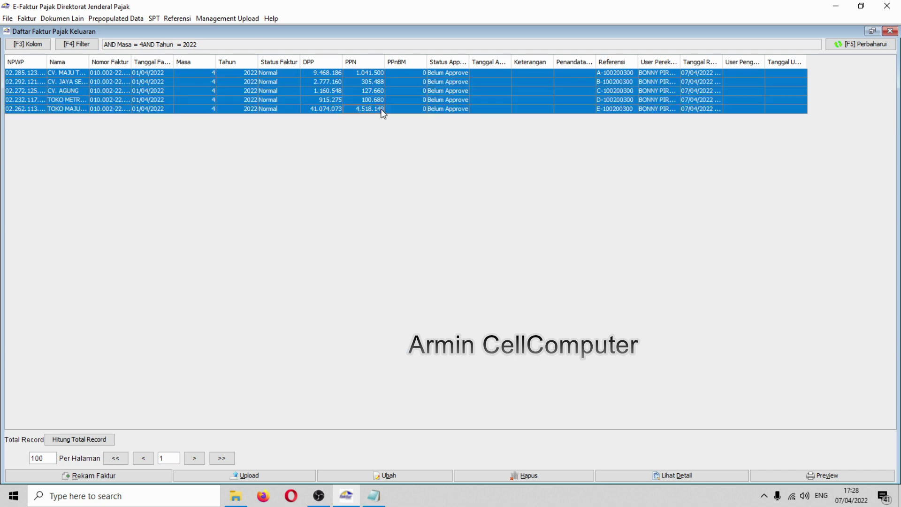
{"action": "left_click", "coordinate": [380, 82]}
{"action": "left_click", "coordinate": [404, 73]}
{"action": "left_click", "coordinate": [407, 91]}
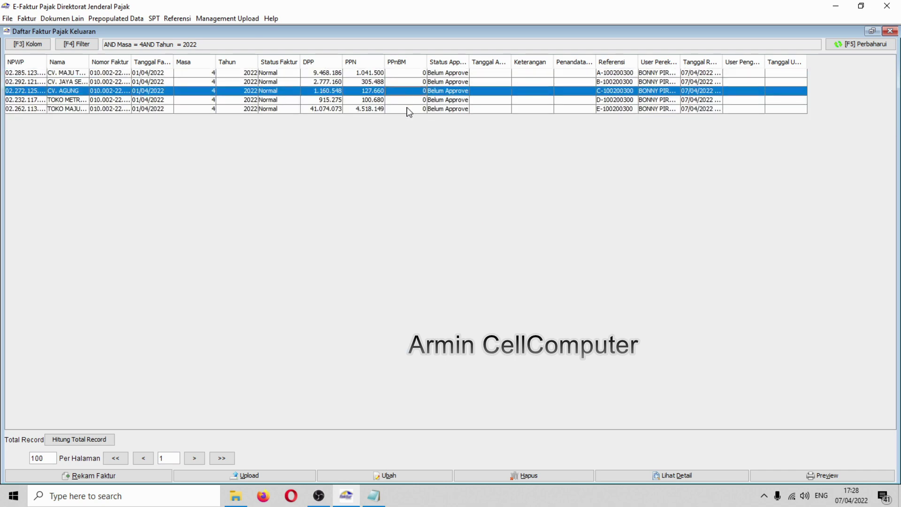
{"action": "left_click", "coordinate": [407, 109]}
{"action": "left_click", "coordinate": [407, 100]}
{"action": "left_click", "coordinate": [409, 91]}
{"action": "left_click", "coordinate": [412, 81]}
{"action": "left_click", "coordinate": [411, 74]}
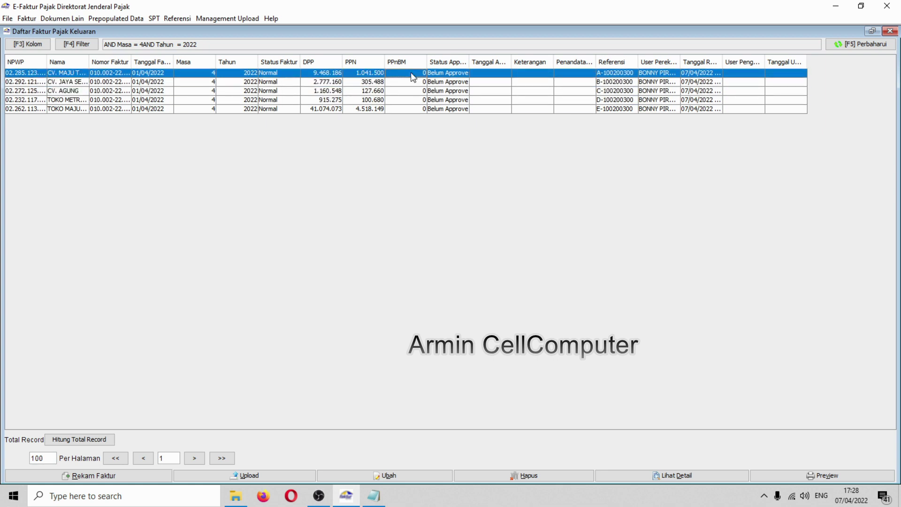